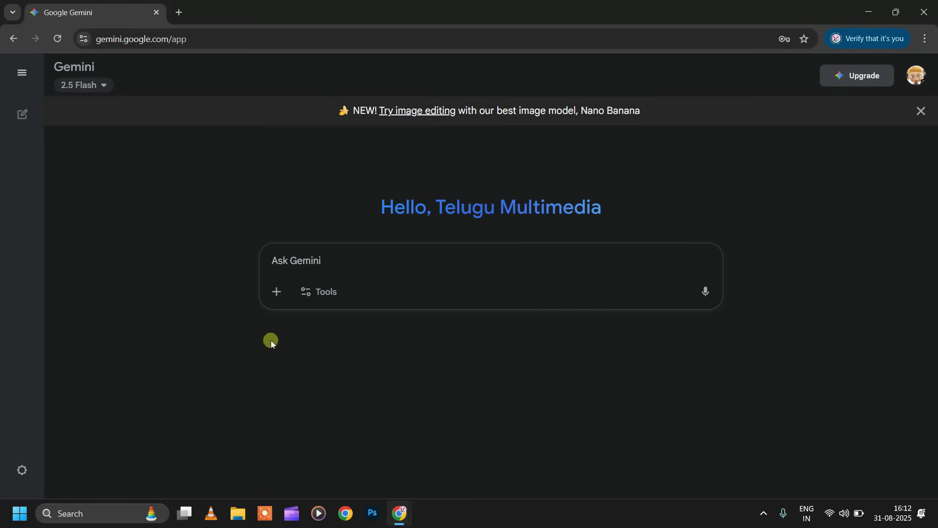
Choose the 2.5 Flash model and enable the Create images tool for the new chat
left_click(104, 86)
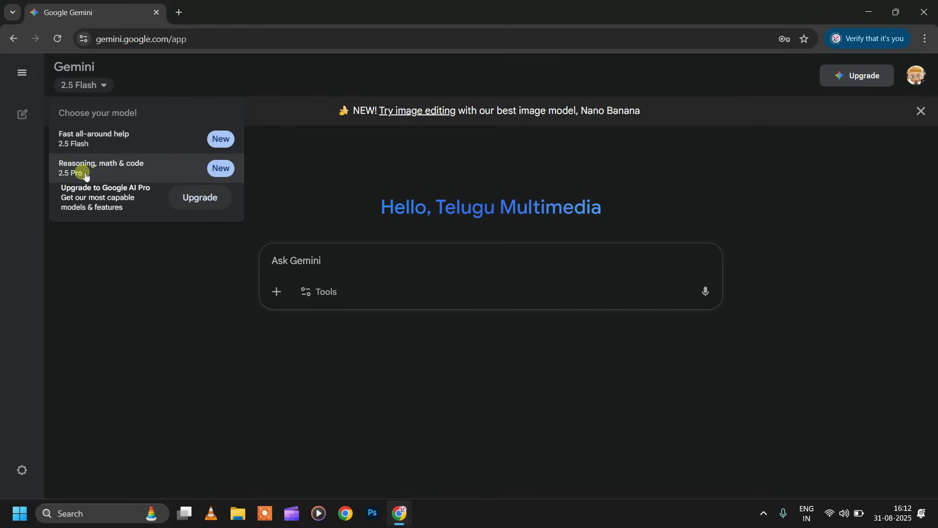
left_click(94, 144)
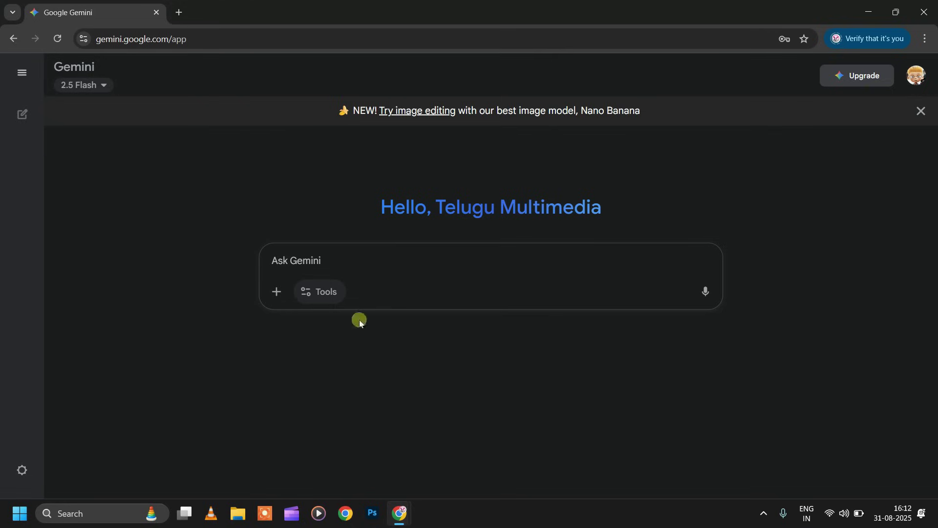
left_click(332, 295)
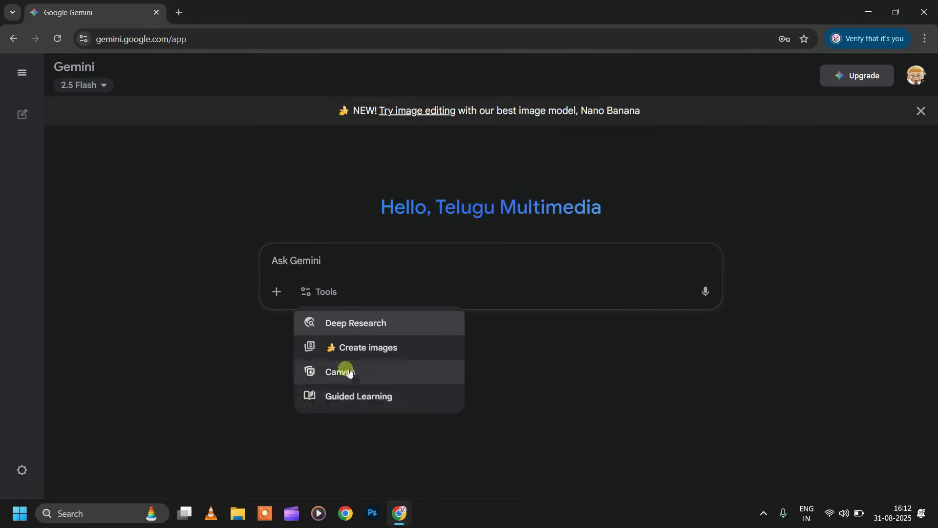
left_click(374, 350)
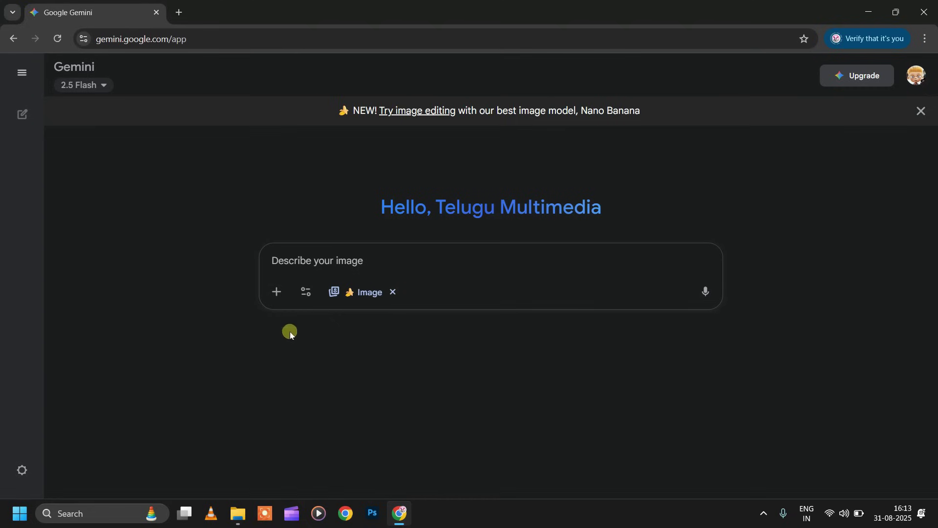
Upload the damaged portrait 1 (2).jpg from the Photos folder to the image prompt
left_click(275, 292)
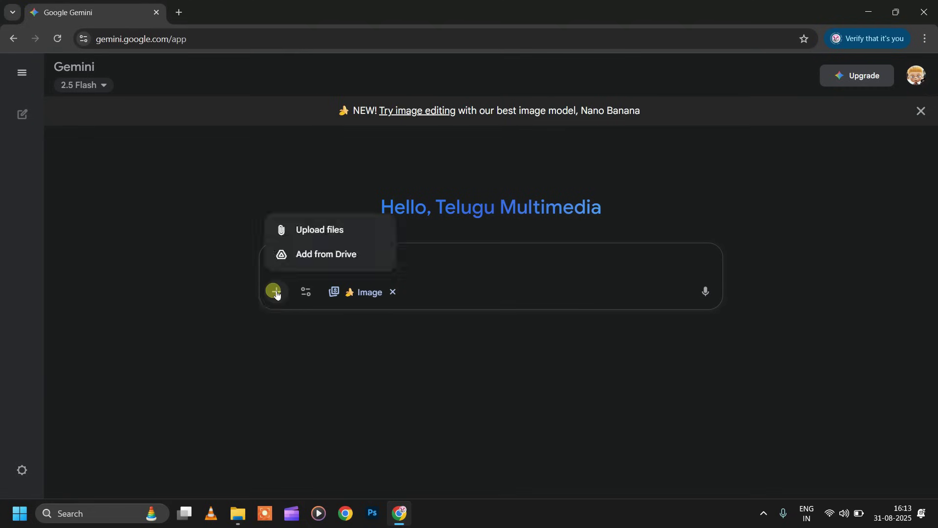
left_click(330, 233)
left_click(271, 148)
left_click(728, 475)
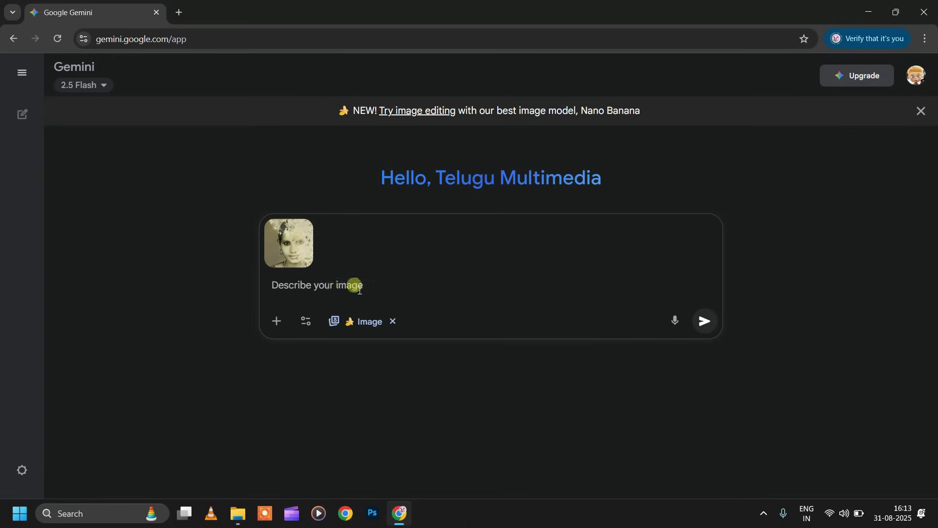
Submit the prompt "Restore and repair this damaged photo perfectly" for the attached portrait
type("Re")
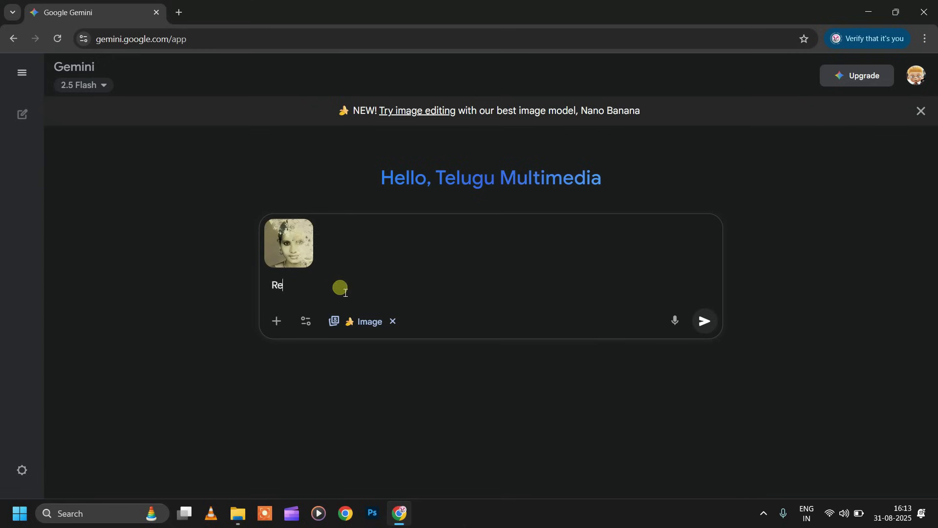
type("store and repair this damage")
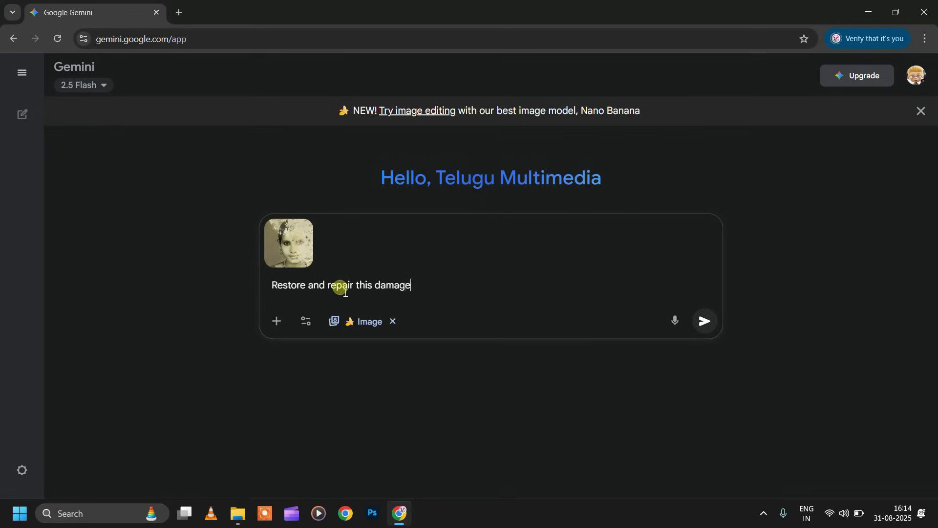
type("d photo perfectly")
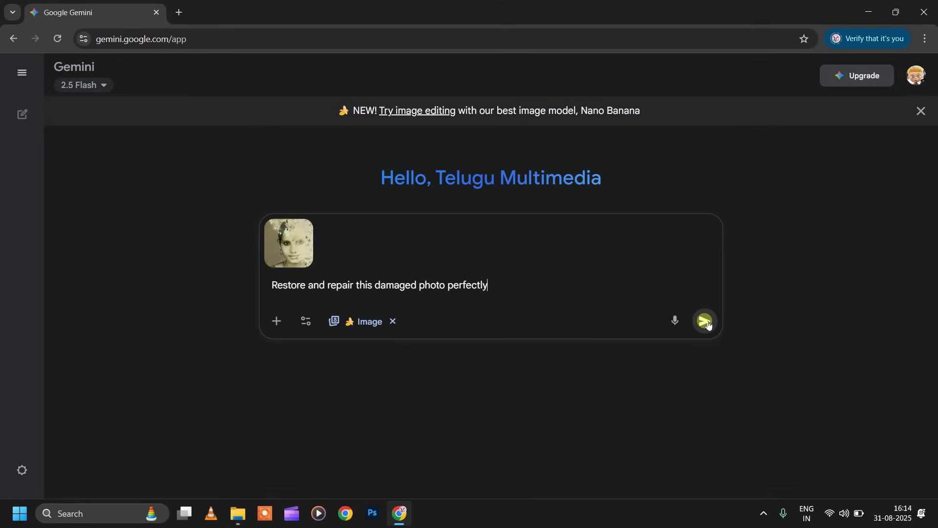
left_click(705, 321)
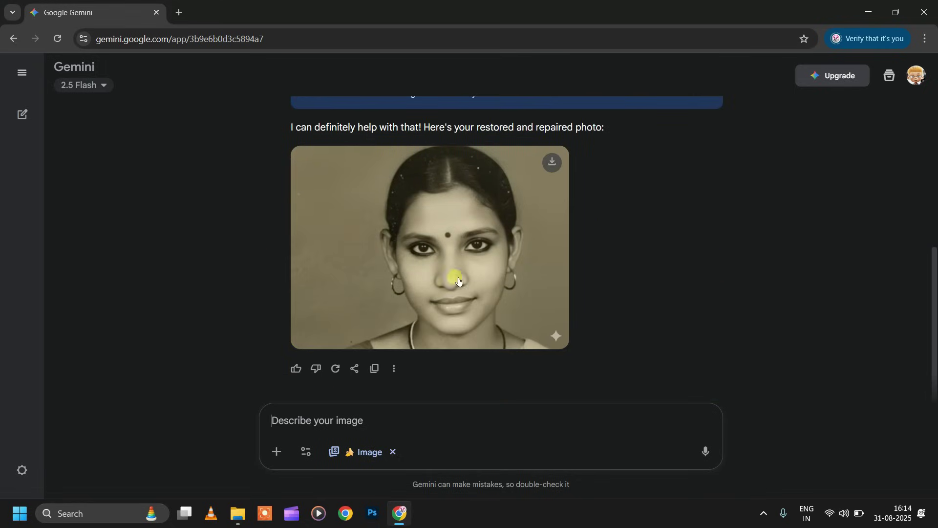
Compare the restored portrait with the original, download it at full size and return to the chat
scroll(470, 261, "up", 6)
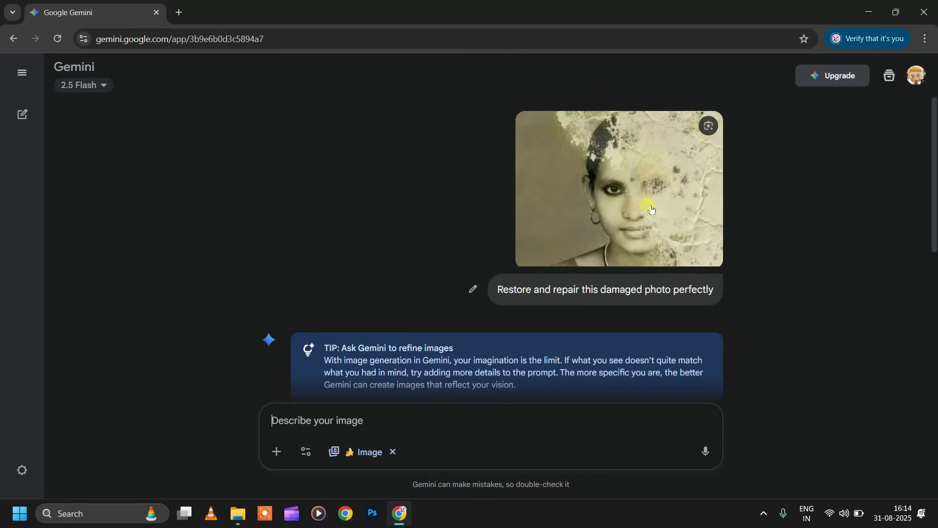
scroll(630, 220, "down", 6)
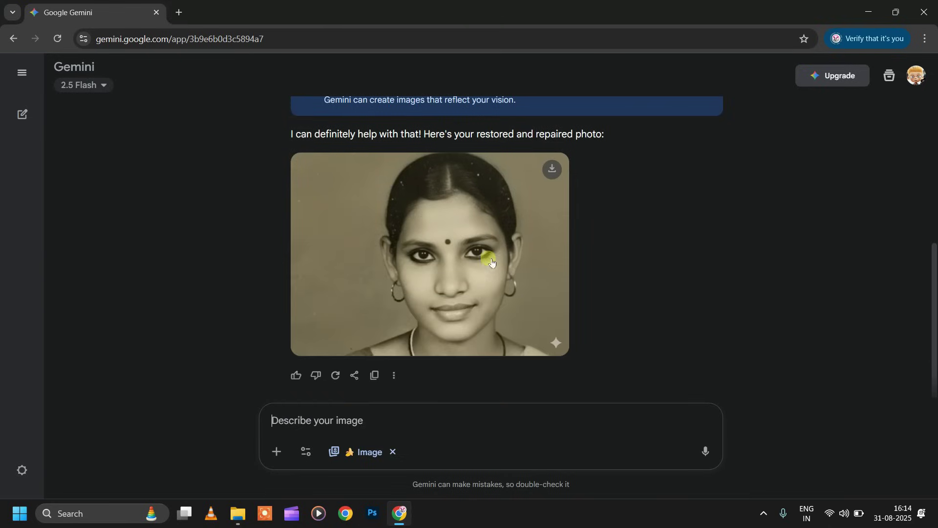
left_click(457, 270)
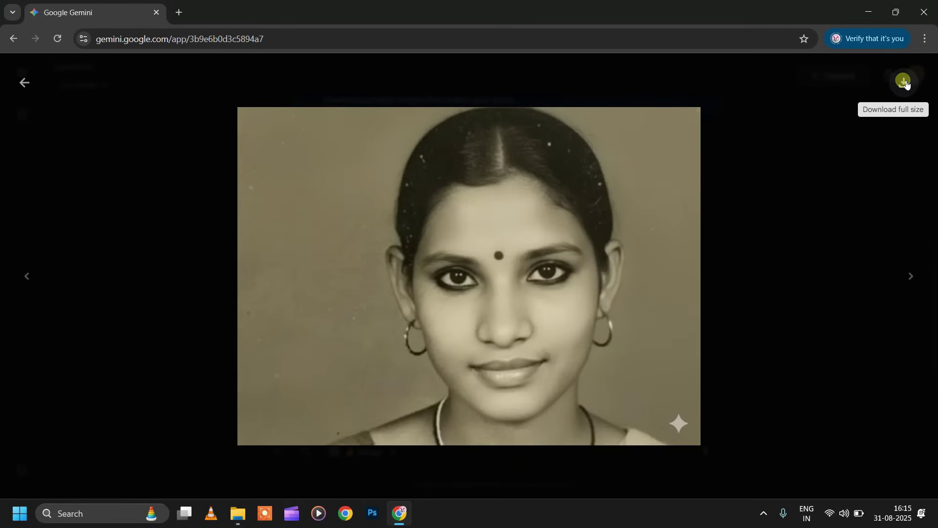
left_click(905, 81)
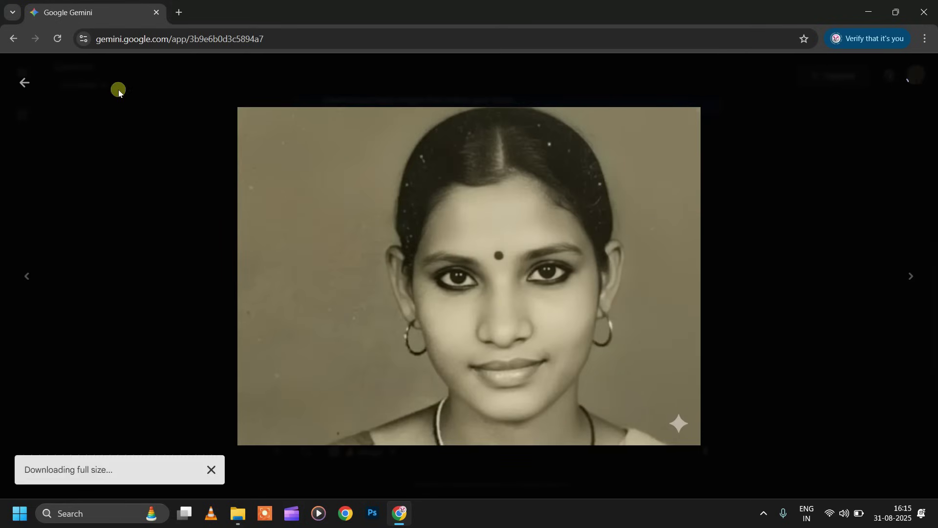
left_click(24, 83)
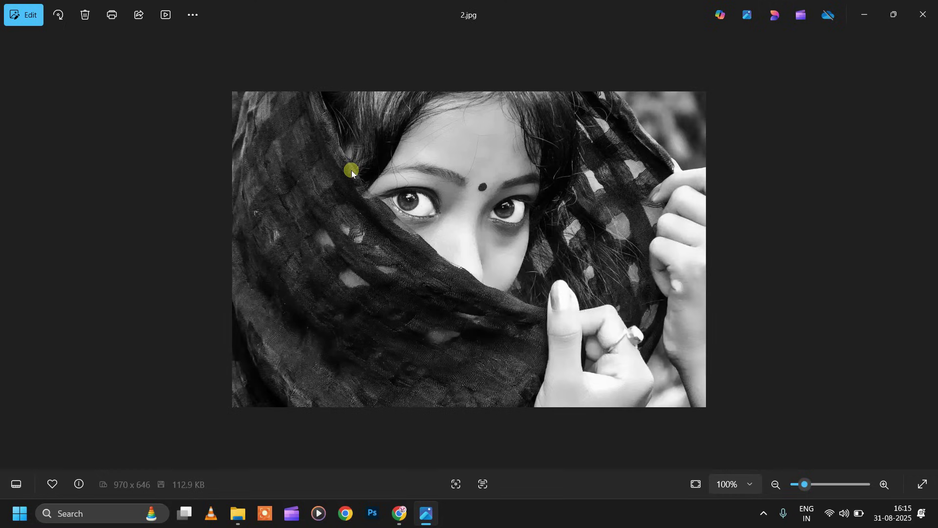
View the black-and-white photos 2.jpg and 2a.jpg, and upload both from the Photos folder to the Gemini chat
key("Right")
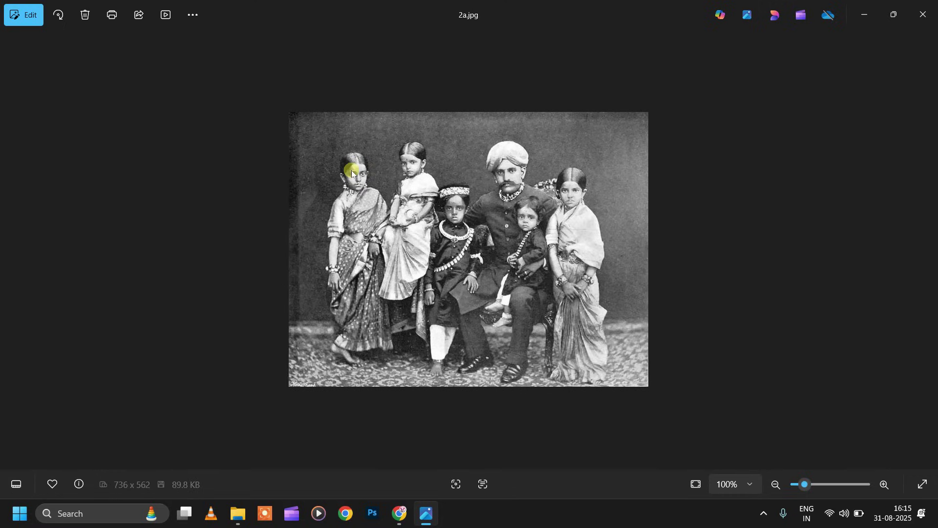
scroll(350, 170, "up", 5)
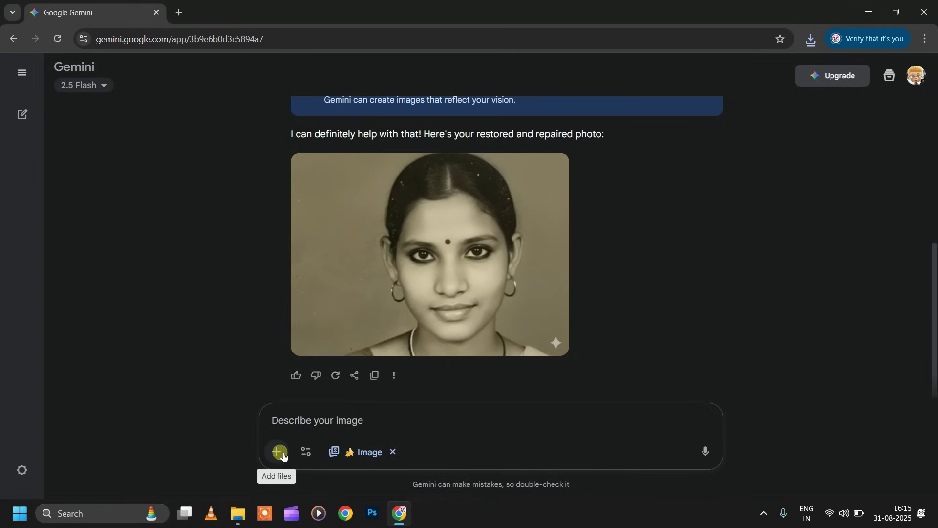
left_click(280, 453)
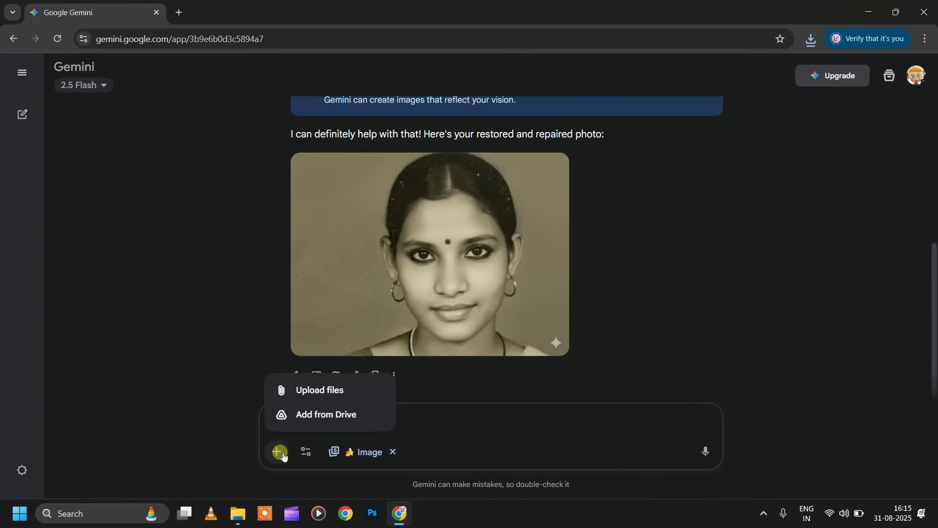
left_click(321, 391)
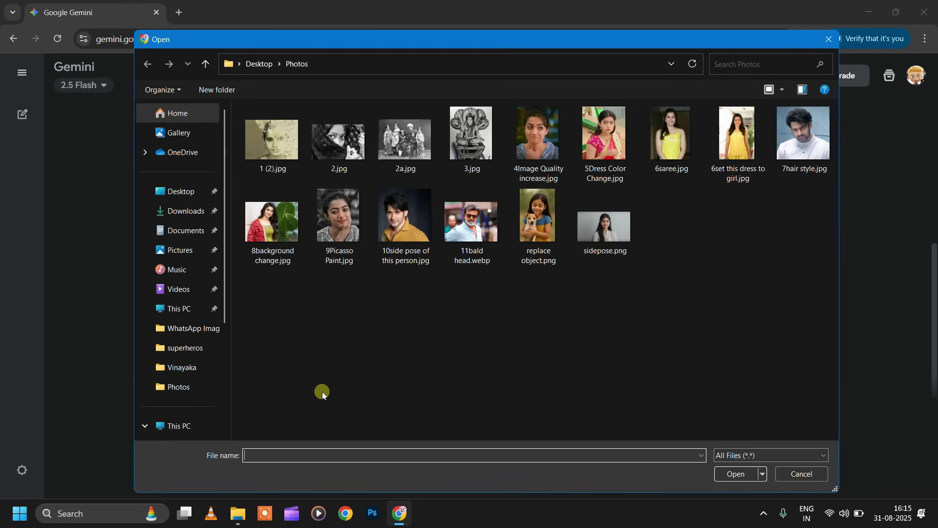
left_click(356, 149)
left_click(389, 143, "ctrl")
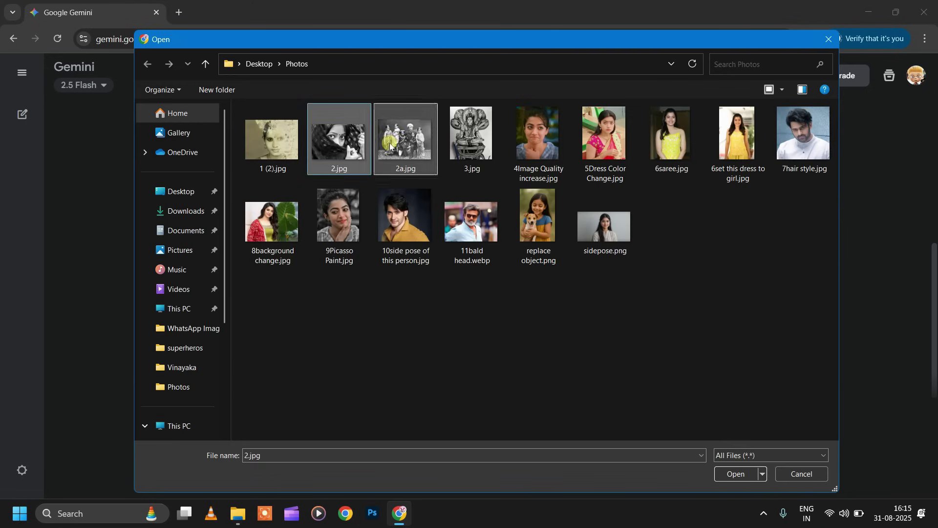
left_click(732, 473)
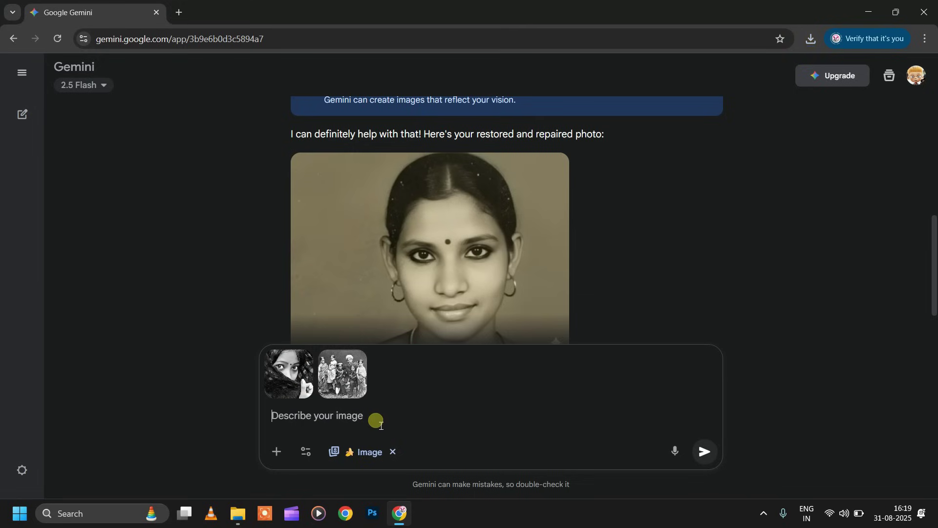
Submit the prompt "Transform these photos into colorize" for the two attached photos
type("T")
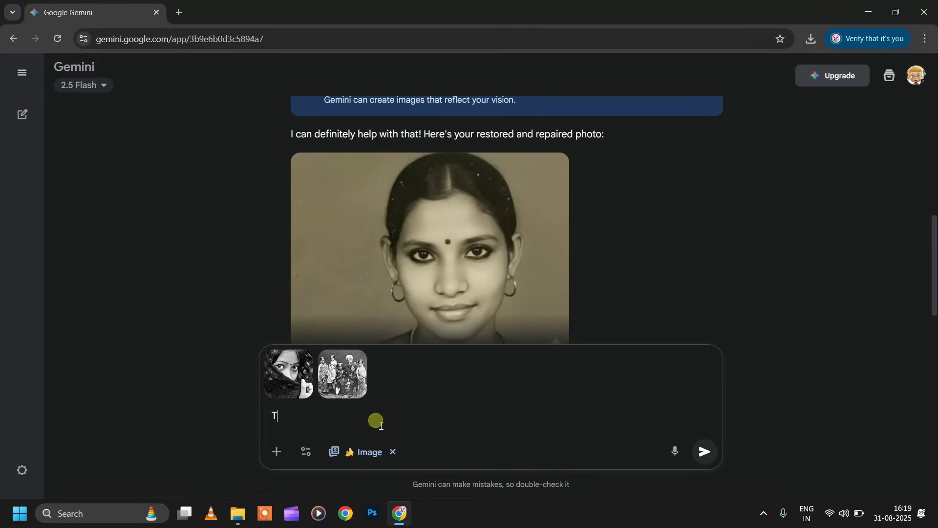
type("ransform these photos into colorize")
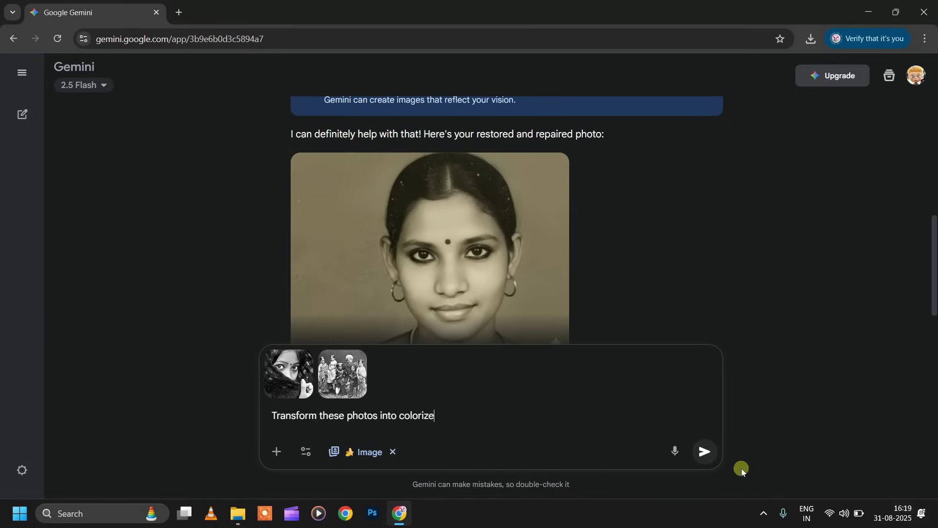
left_click(703, 453)
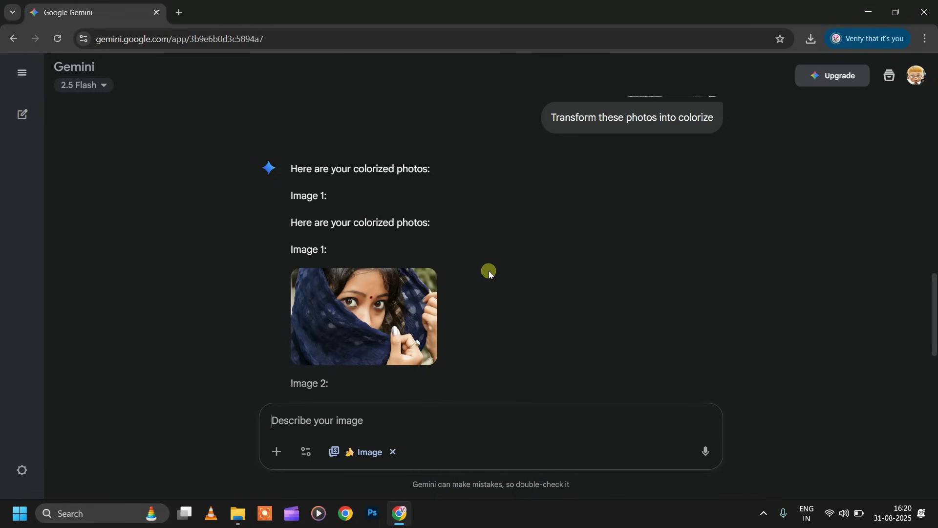
View both colorized photos enlarged, download the family portrait at full size and leave the enlarged view
scroll(493, 269, "down", 4)
scroll(493, 269, "up", 1)
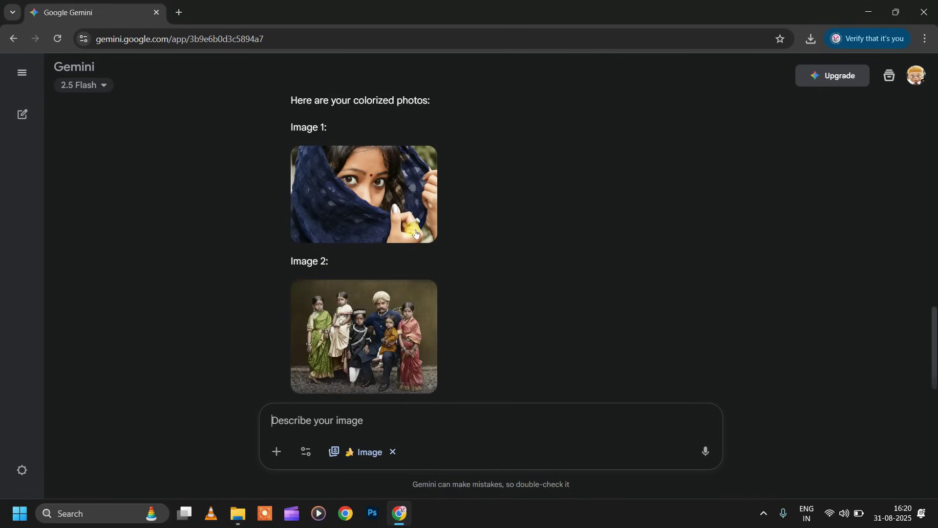
left_click(341, 186)
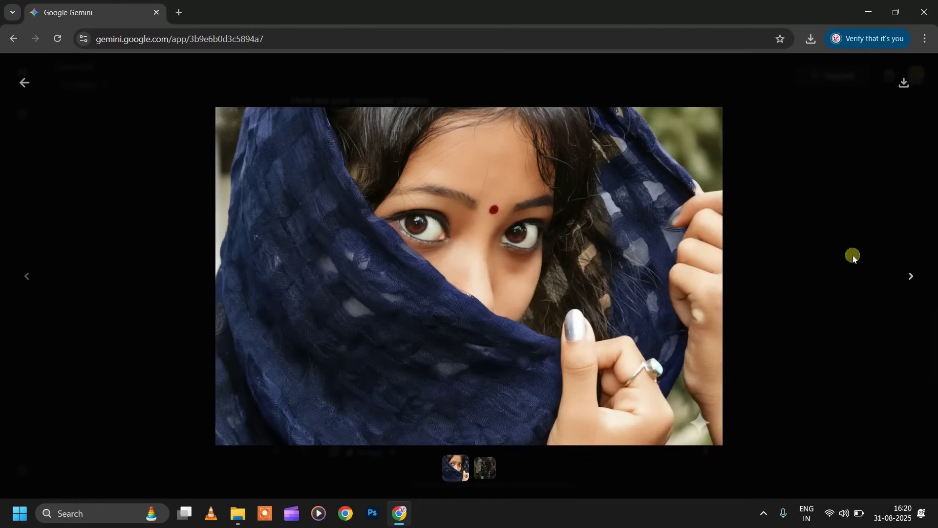
left_click(907, 276)
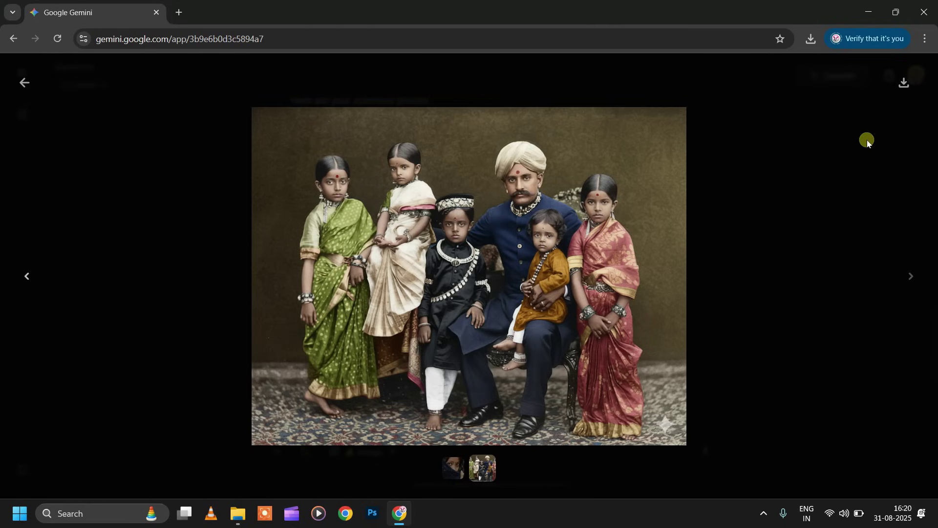
left_click(905, 86)
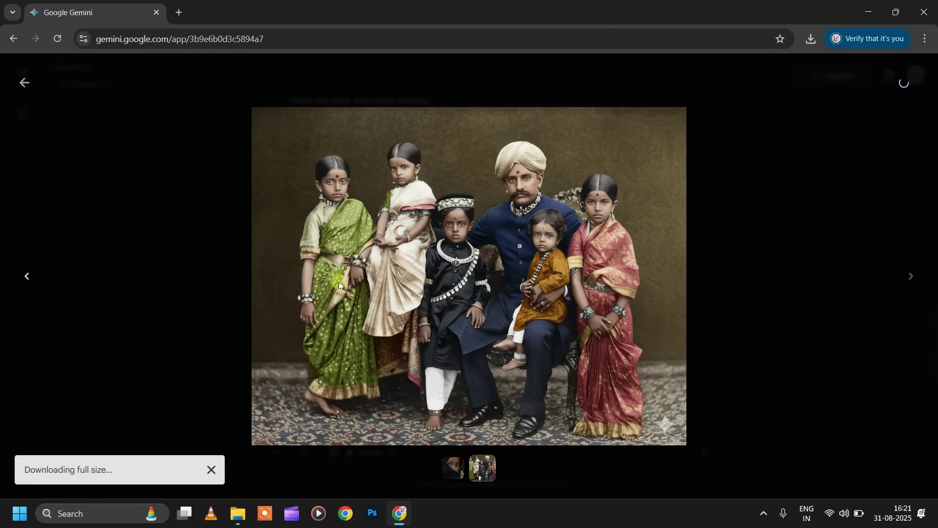
left_click(20, 278)
left_click(770, 92)
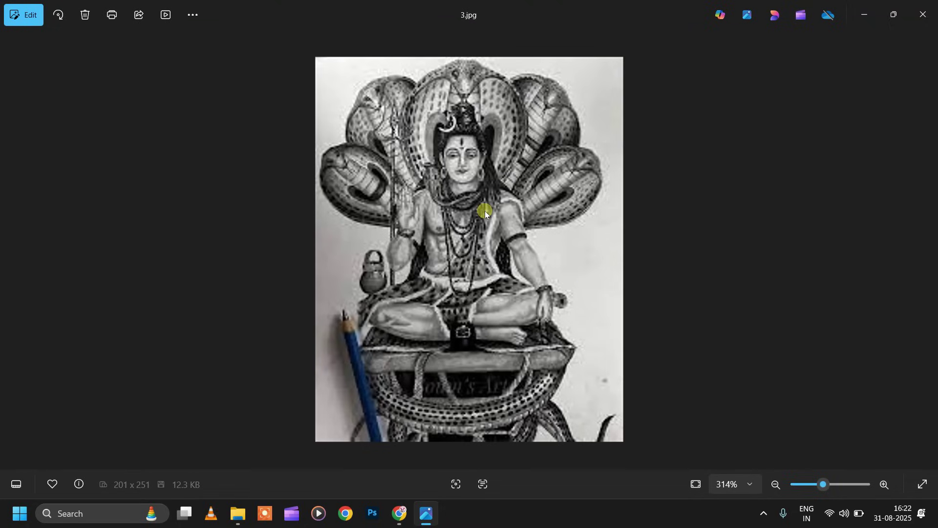
Switch back to the Gemini chat and upload the pencil drawing 3.jpg from the Photos folder
left_click(399, 513)
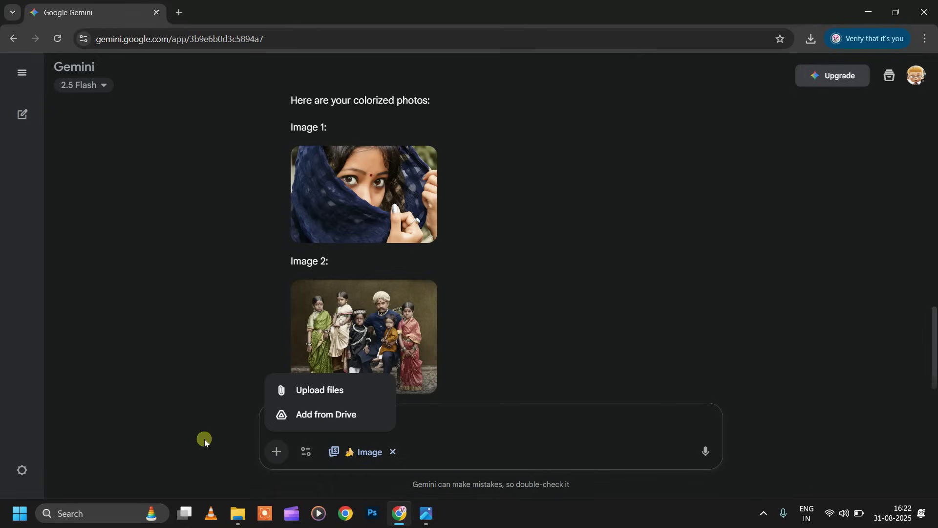
left_click(204, 438)
left_click(276, 450)
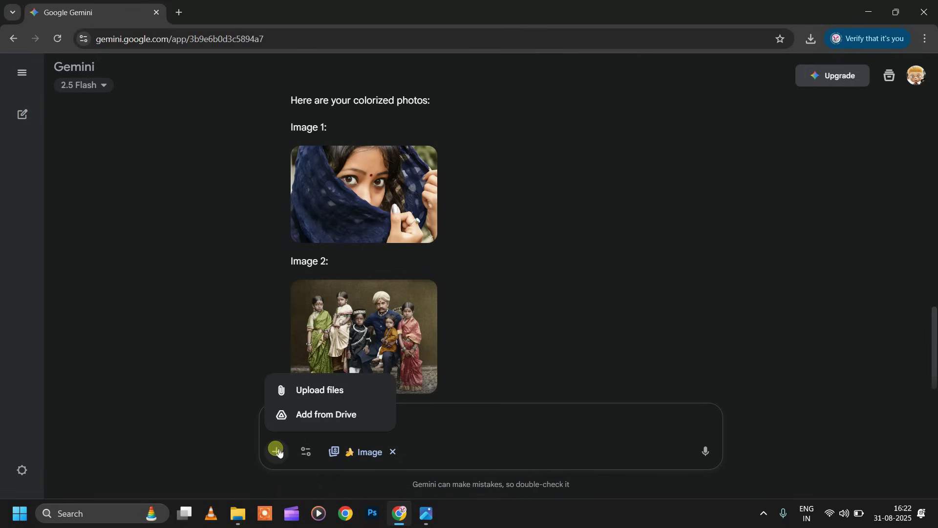
left_click(309, 389)
left_click(471, 137)
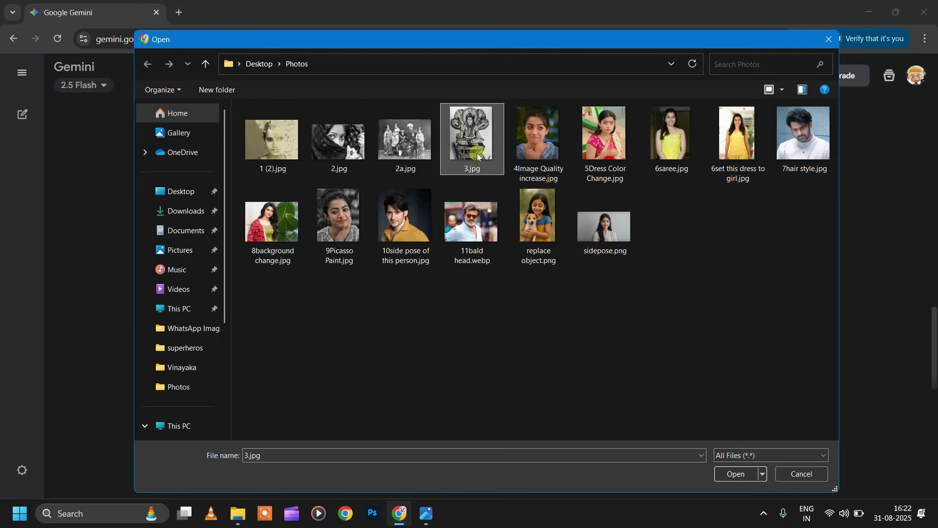
left_click(738, 474)
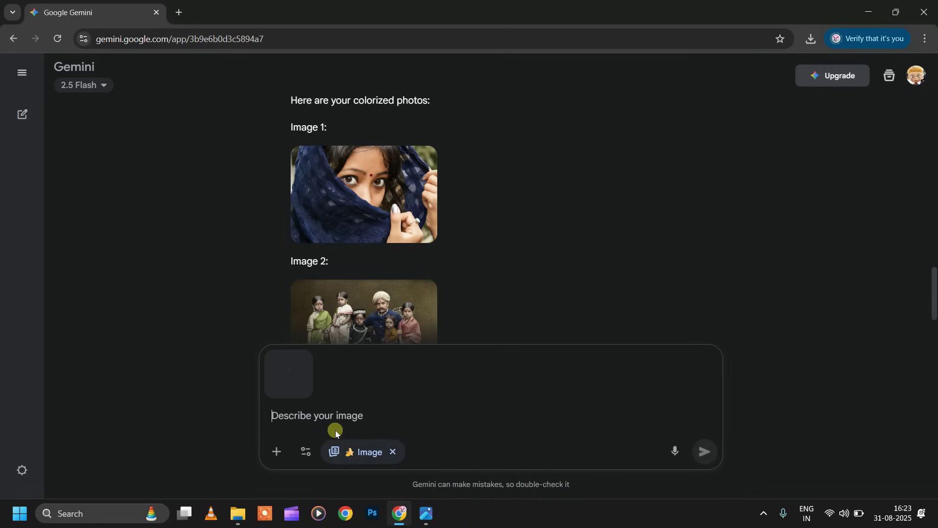
Submit the prompt "Add Beautiful Colour Combination look like sketch pen drawing" for the attached drawing and view the generated image
type("A")
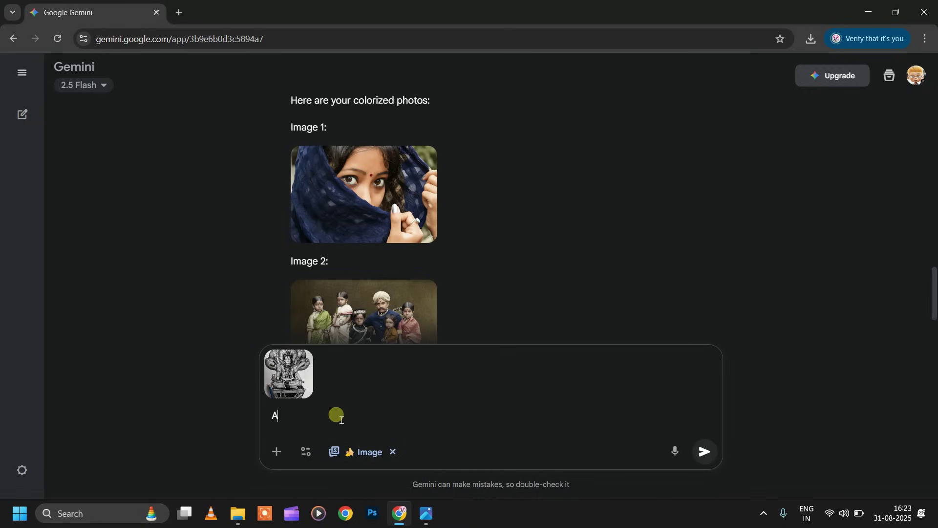
type("dd Beautiful Colour Combination")
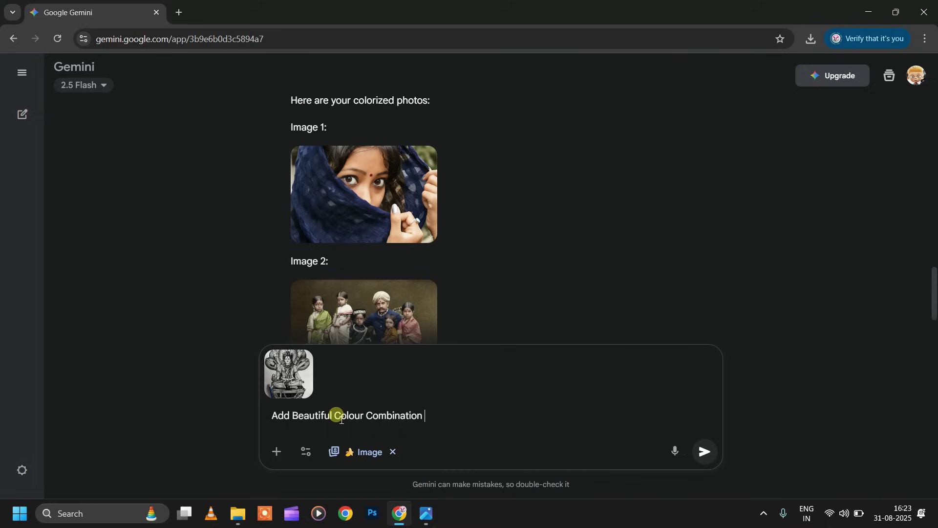
type(" look like sketch pen d")
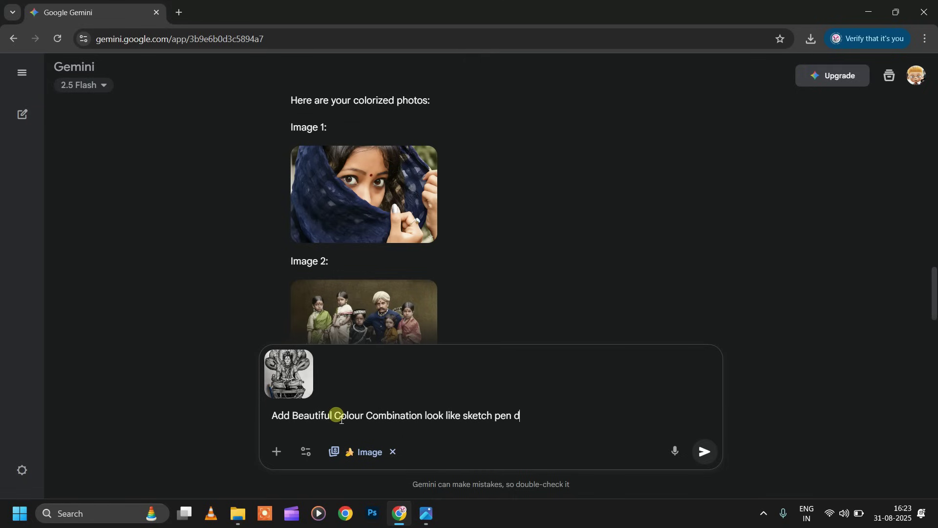
type("rw")
type("awing")
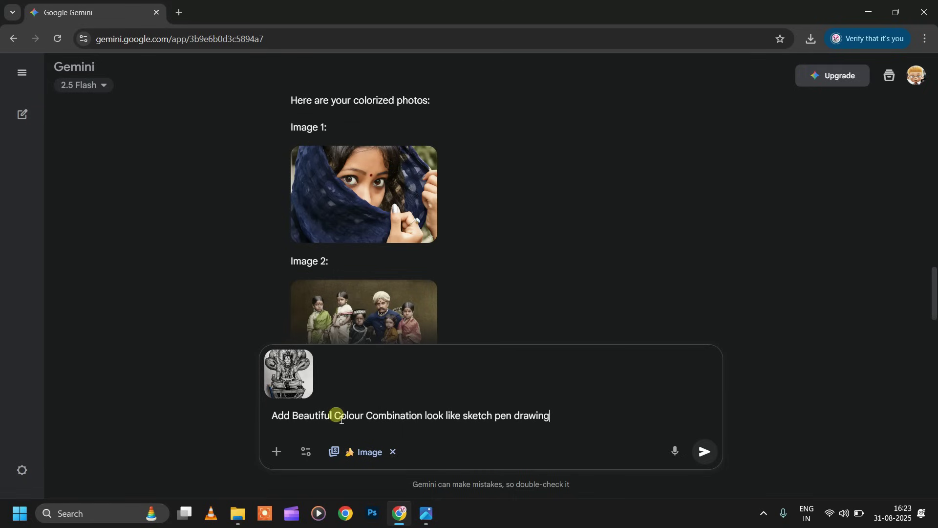
left_click(719, 455)
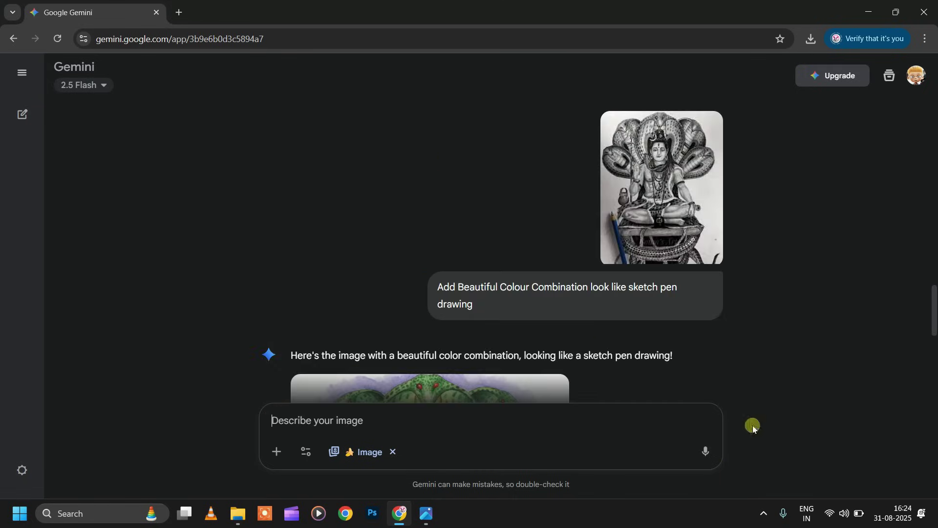
scroll(583, 324, "down", 5)
scroll(583, 323, "down", 3)
scroll(583, 324, "up", 3)
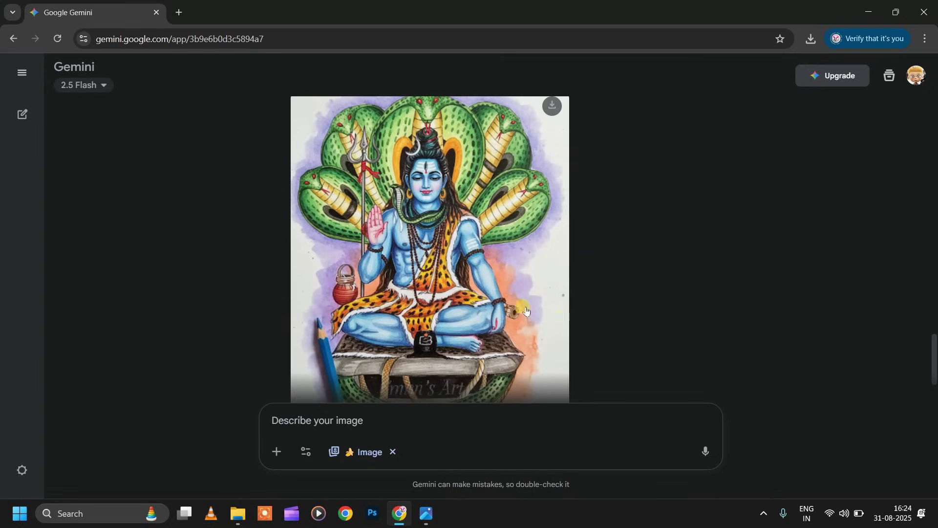
scroll(561, 321, "up", 1)
Switch to the Photos folder and check the image dimensions in the detailed properties of 4Image Quality increase.jpg
left_click(399, 513)
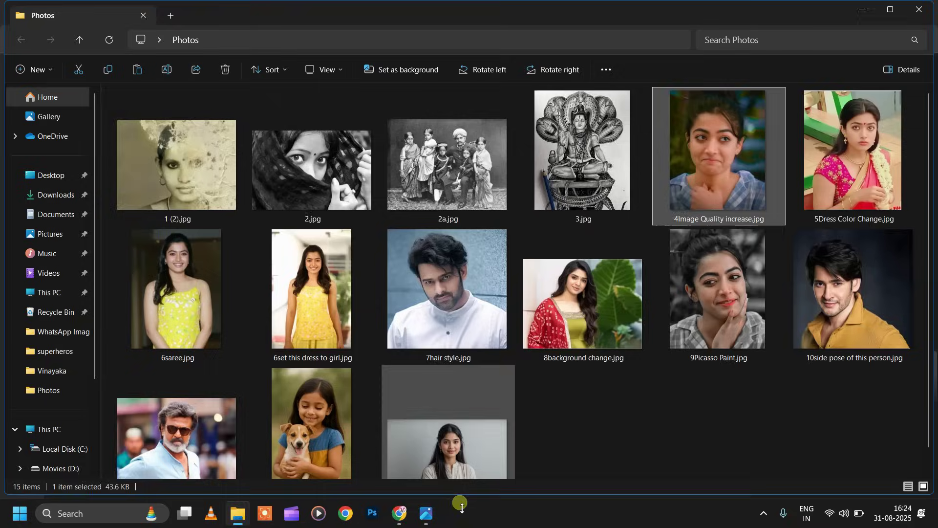
left_click(405, 516)
left_click(406, 517)
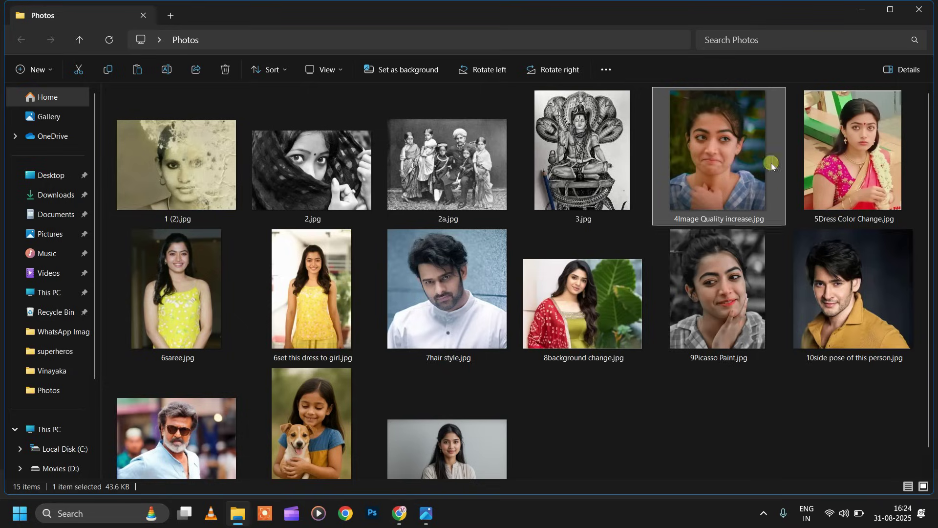
right_click(738, 145)
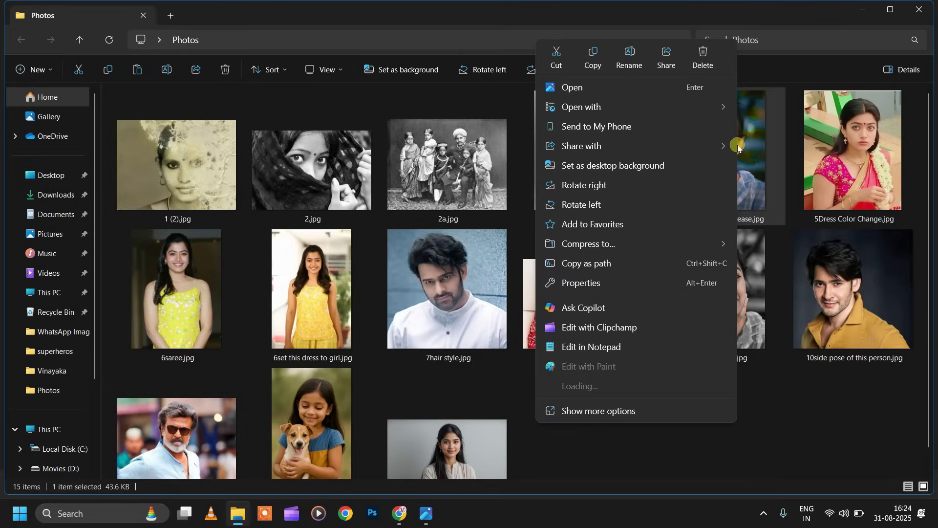
left_click(595, 282)
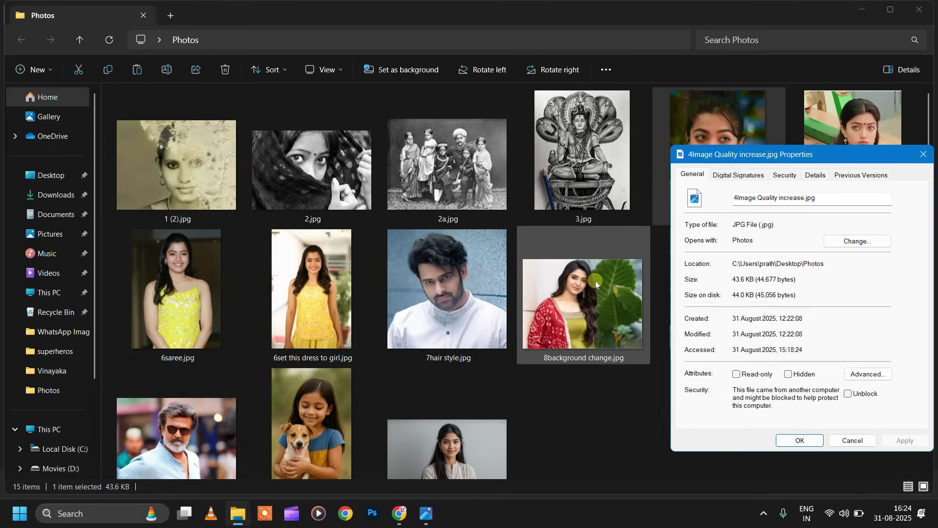
left_click(815, 175)
scroll(781, 318, "down", 1)
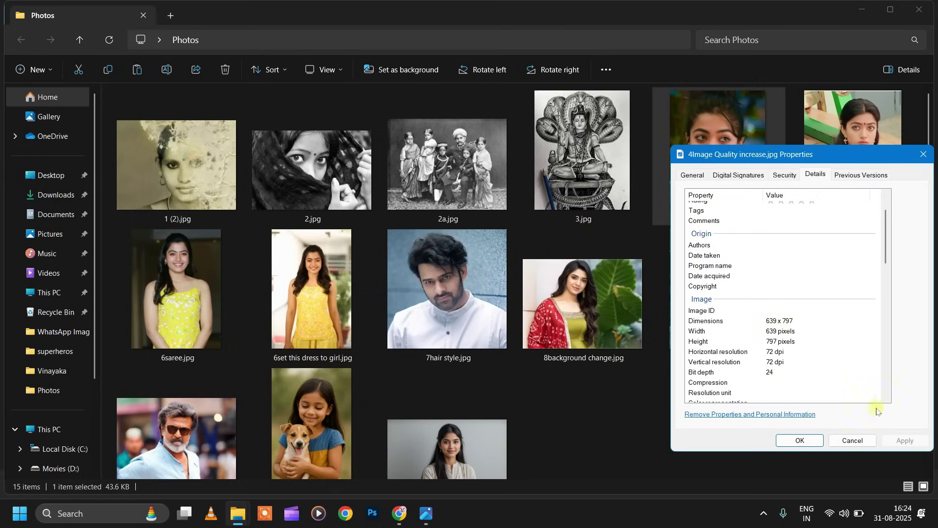
left_click(851, 440)
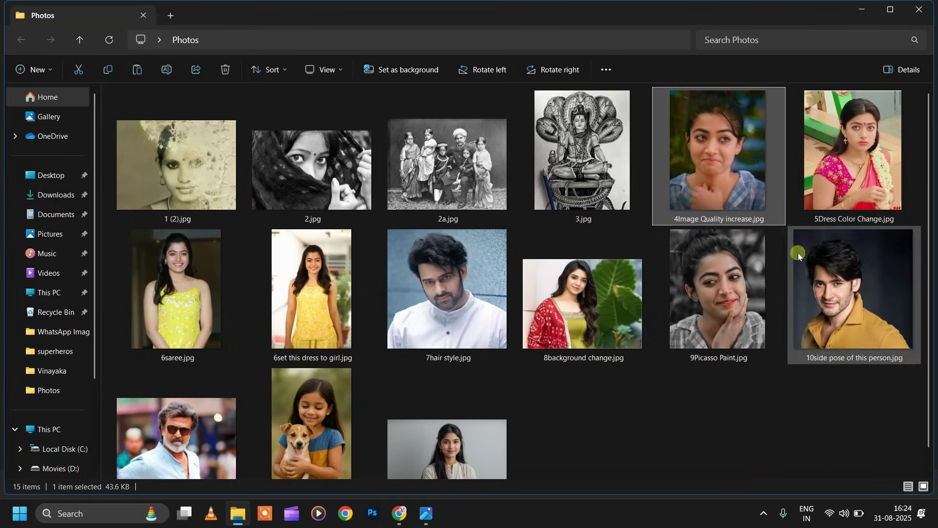
View 4Image Quality increase.jpg enlarged, and upload it from the Photos folder to the Gemini chat
double_click(736, 179)
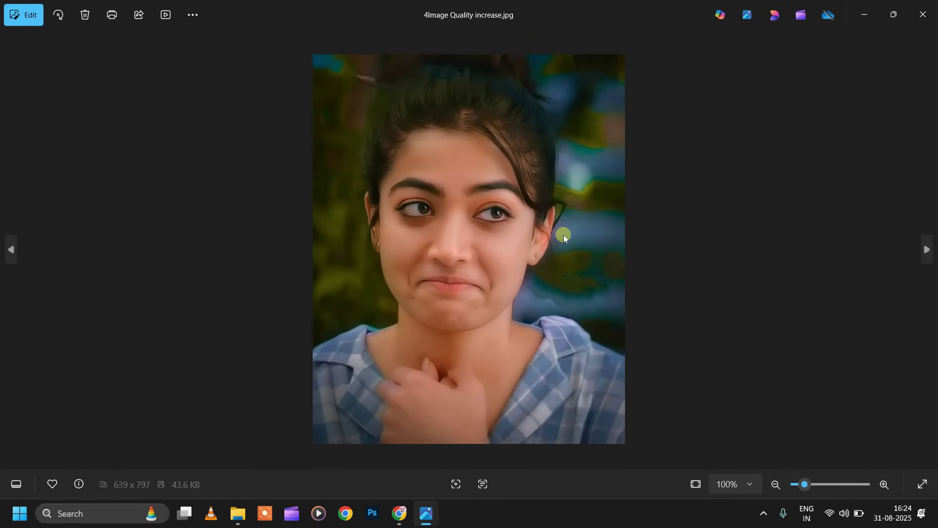
key("alt+Tab")
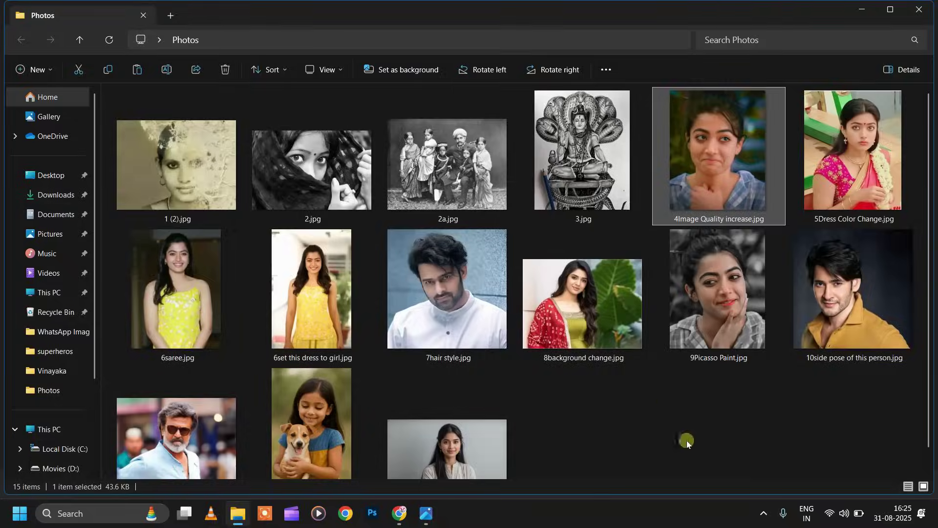
mouse_move(406, 519)
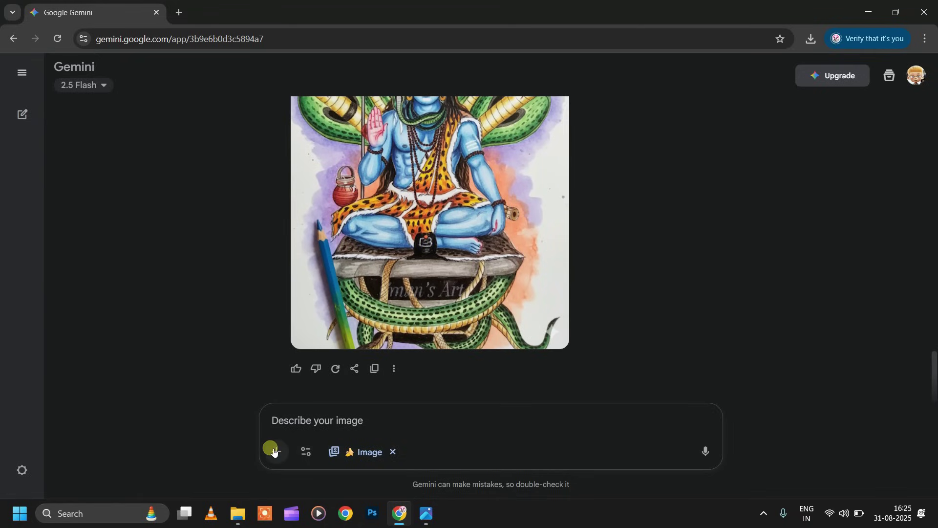
left_click(277, 450)
left_click(315, 393)
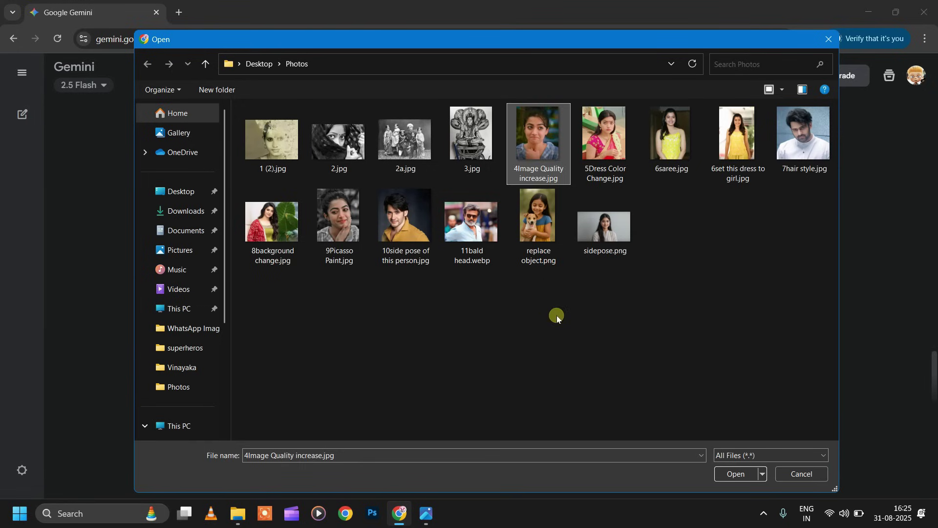
left_click(733, 473)
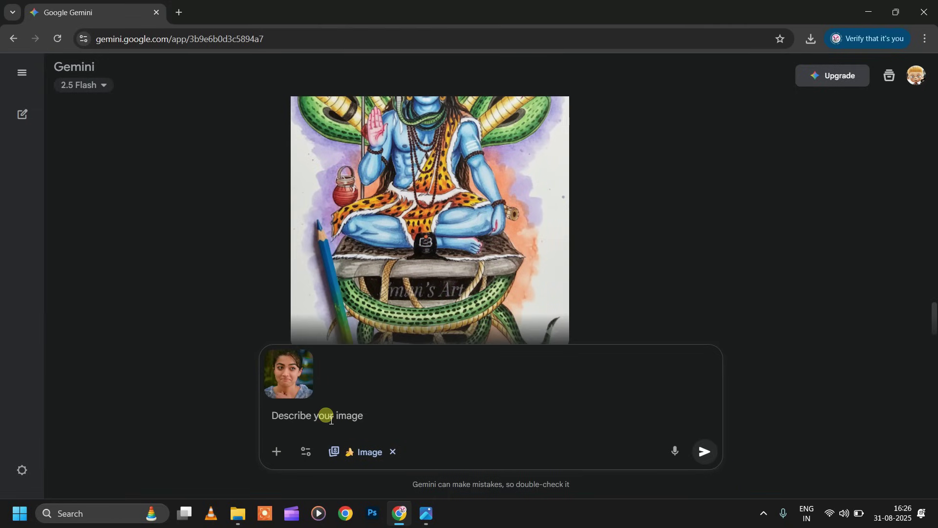
Submit the prompt "change this photo size hd without quality damage" for the attached photo and view the generated image
type("change this photo size hd without")
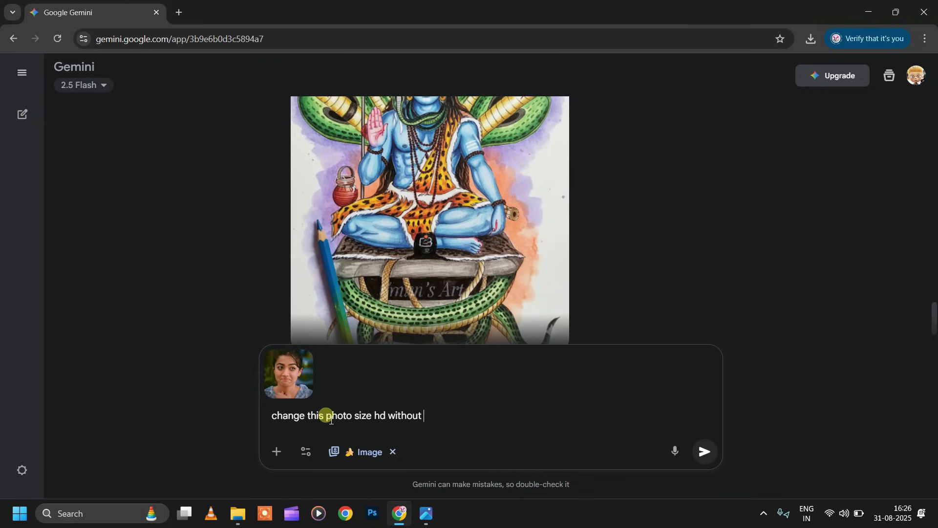
type(" quality damage")
left_click(698, 448)
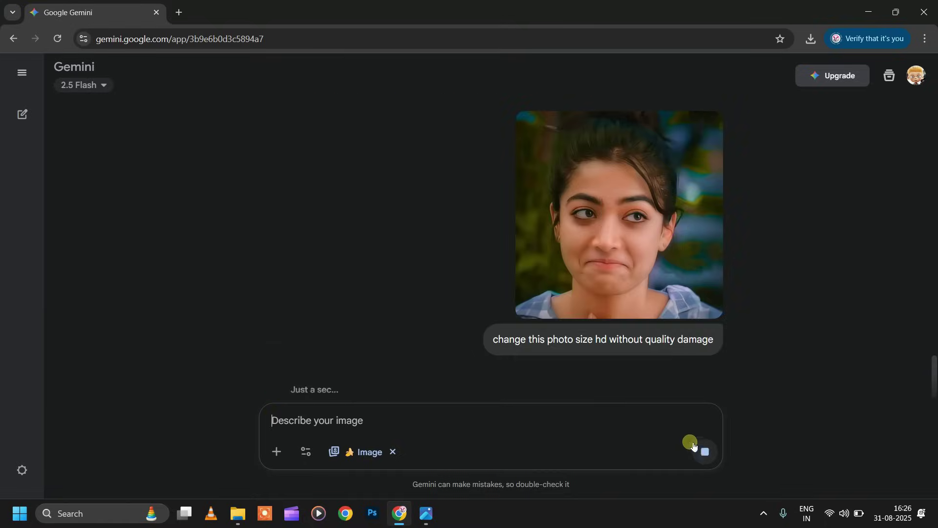
scroll(684, 225, "down", 6)
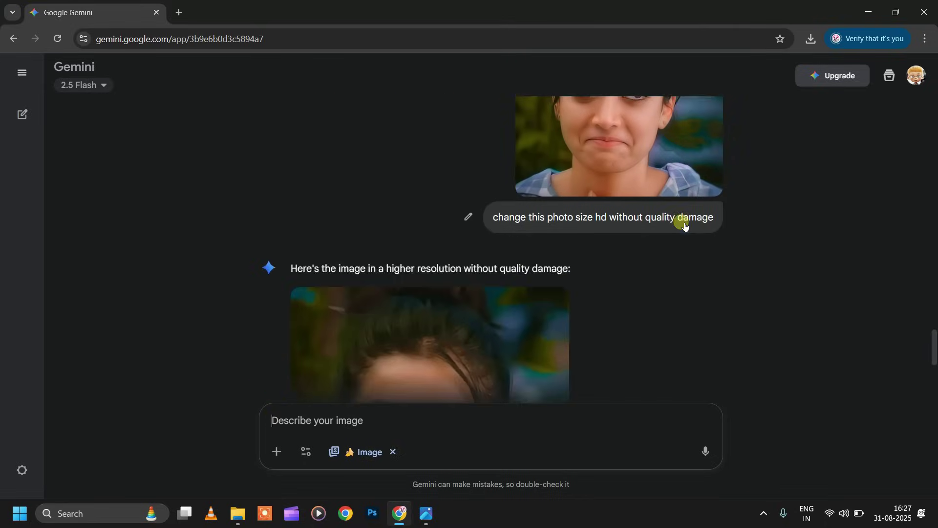
View 10side pose of this person.jpg enlarged, and upload it from the Photos folder to the Gemini chat
left_click(402, 515)
left_click(403, 522)
left_click(403, 521)
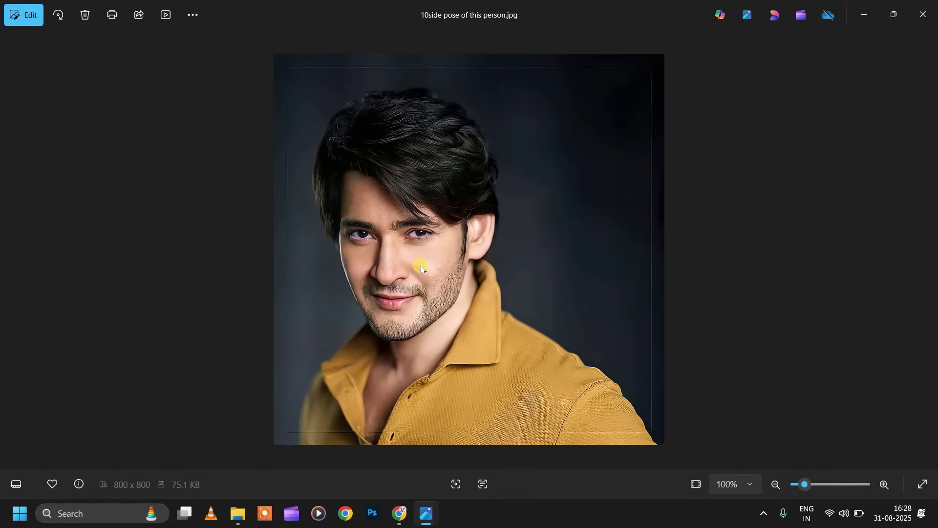
left_click(399, 514)
left_click(280, 453)
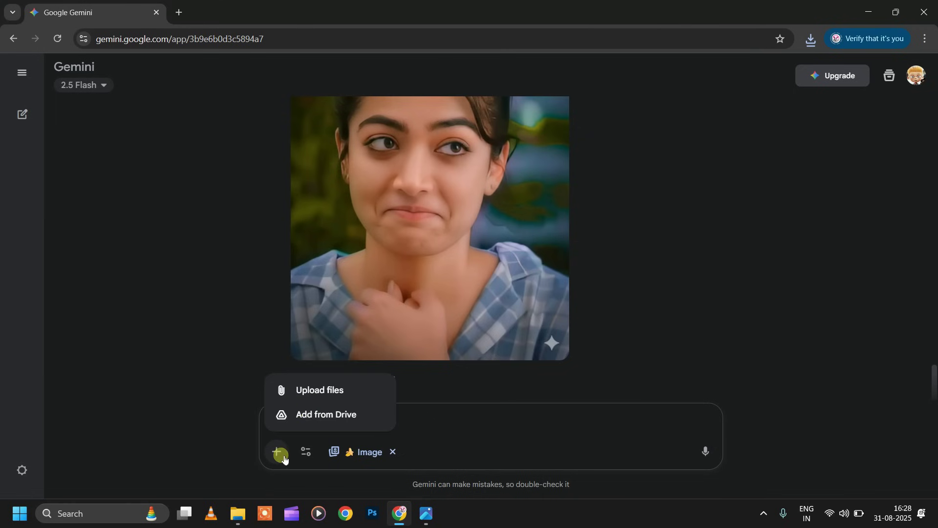
left_click(318, 390)
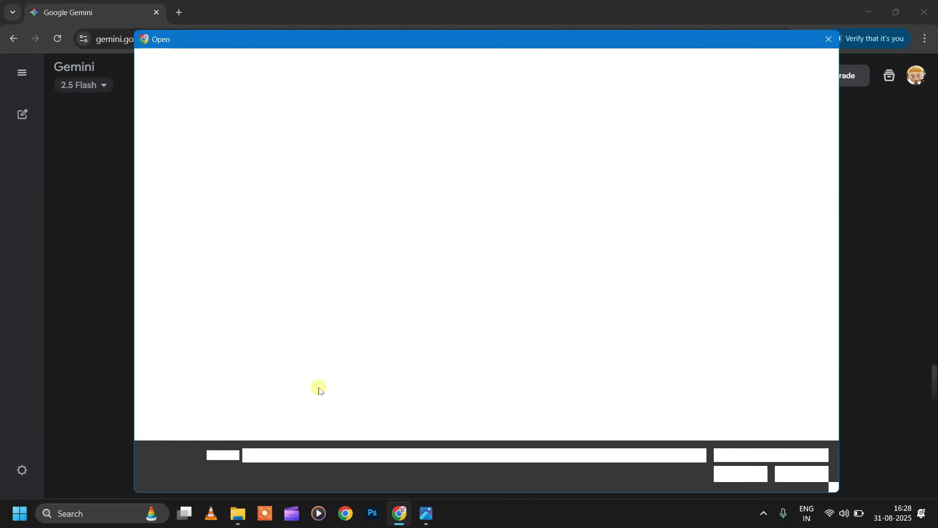
left_click(403, 230)
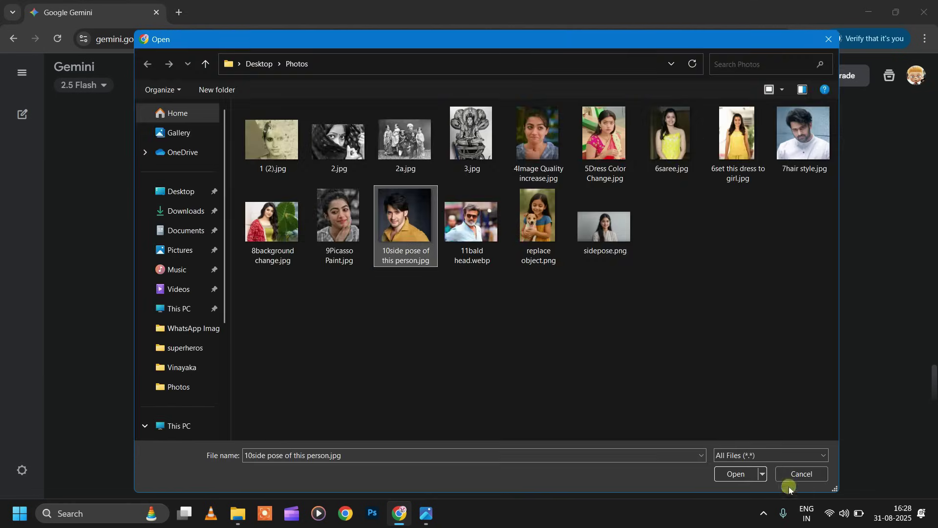
left_click(735, 474)
Submit the prompt "change this person like side pose" for the attached photo and compare the result with the original
type("change this person like side pose")
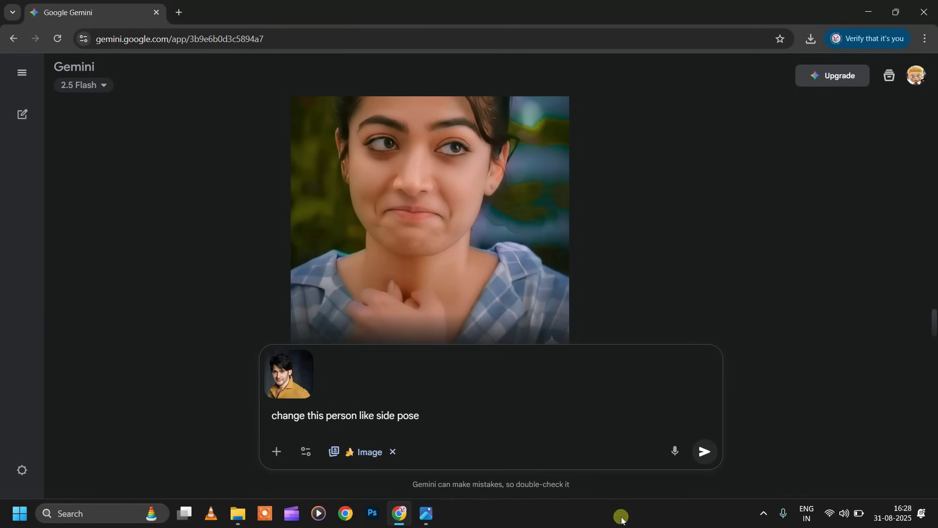
left_click(704, 450)
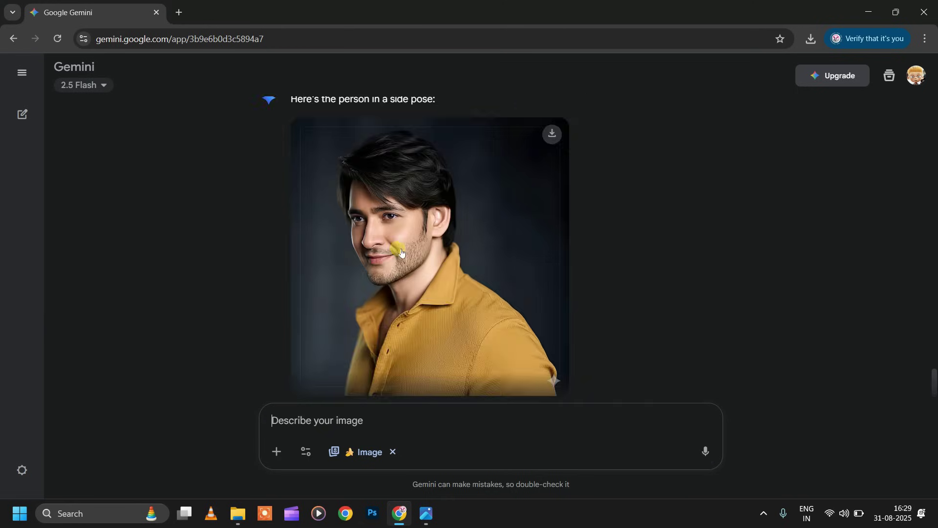
scroll(551, 226, "up", 4)
scroll(552, 225, "down", 7)
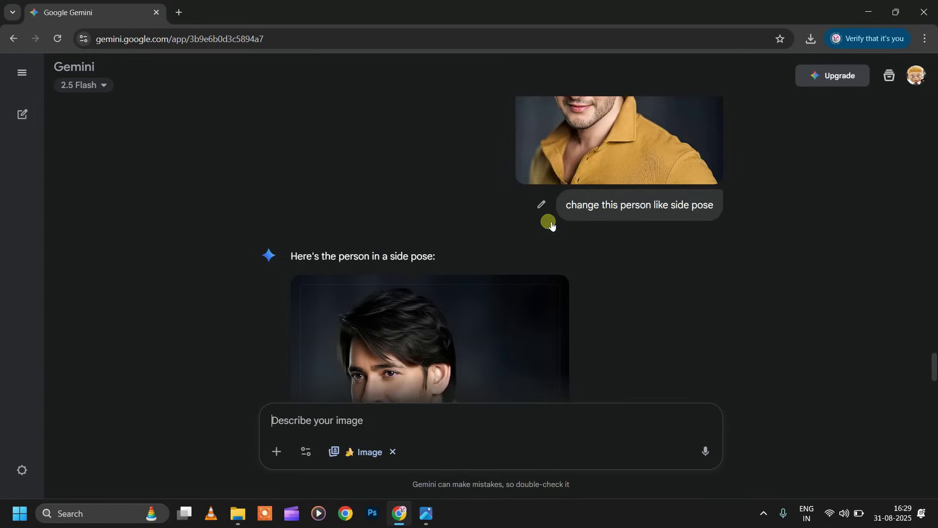
View 6saree.jpg enlarged, and upload it from the Photos folder to the Gemini chat
left_click(407, 521)
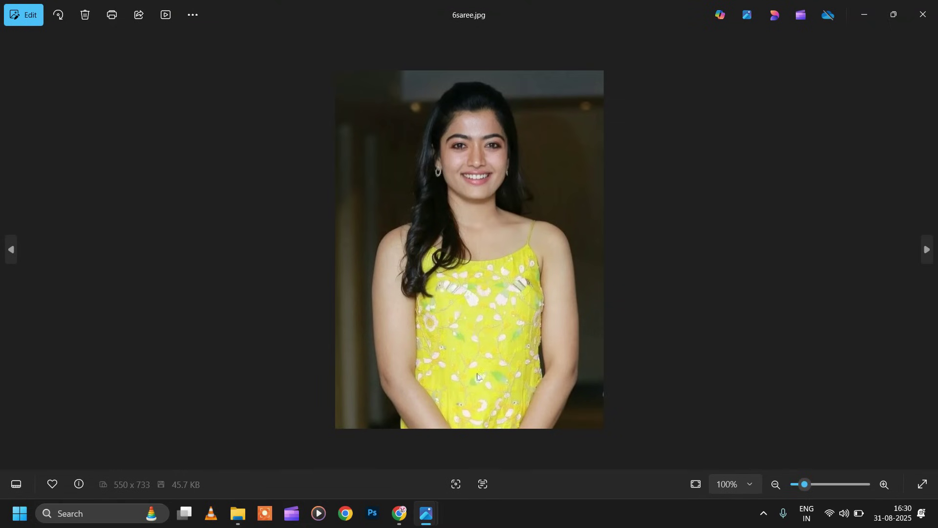
left_click(405, 509)
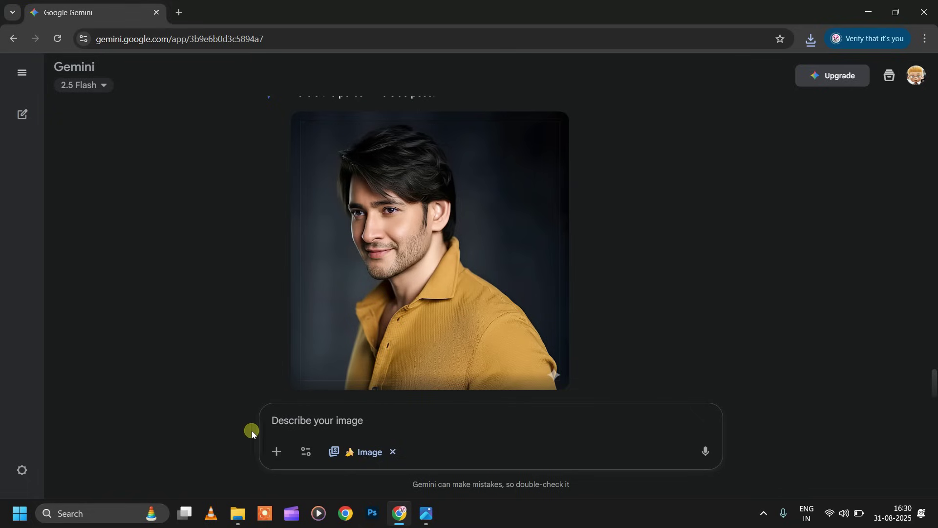
left_click(278, 452)
left_click(293, 389)
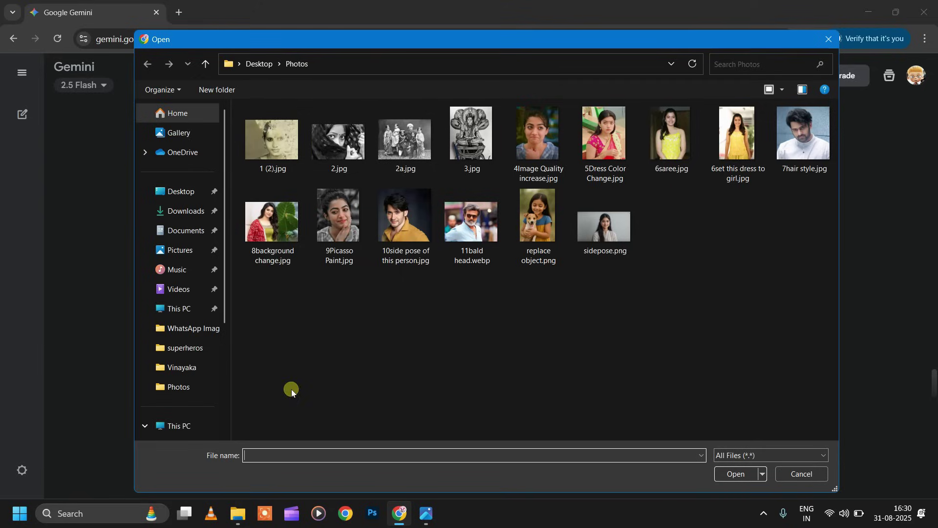
left_click(672, 143)
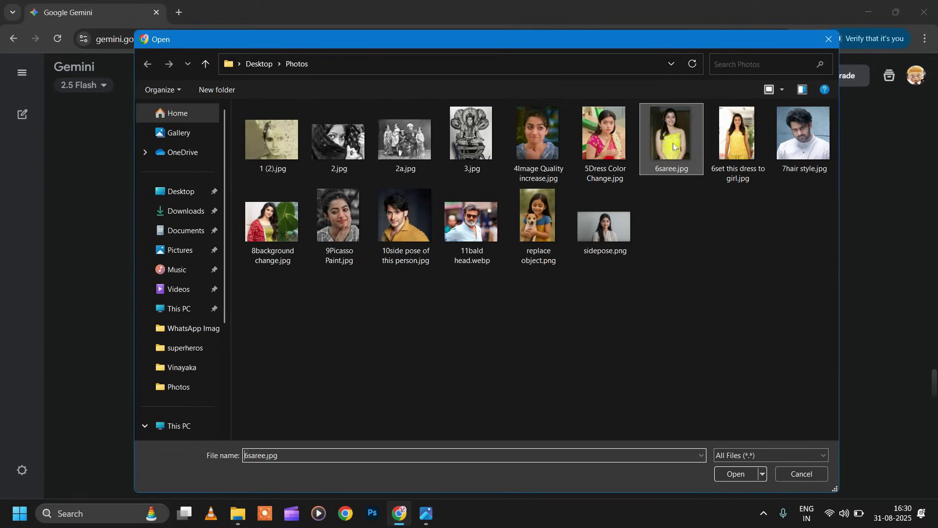
left_click(735, 474)
Submit the prompt "change saree style dharavaram pink saree" for the attached photo and view the generated image
type("change dress")
key("ctrl+BackSpace")
key("ctrl+BackSpace")
type("change")
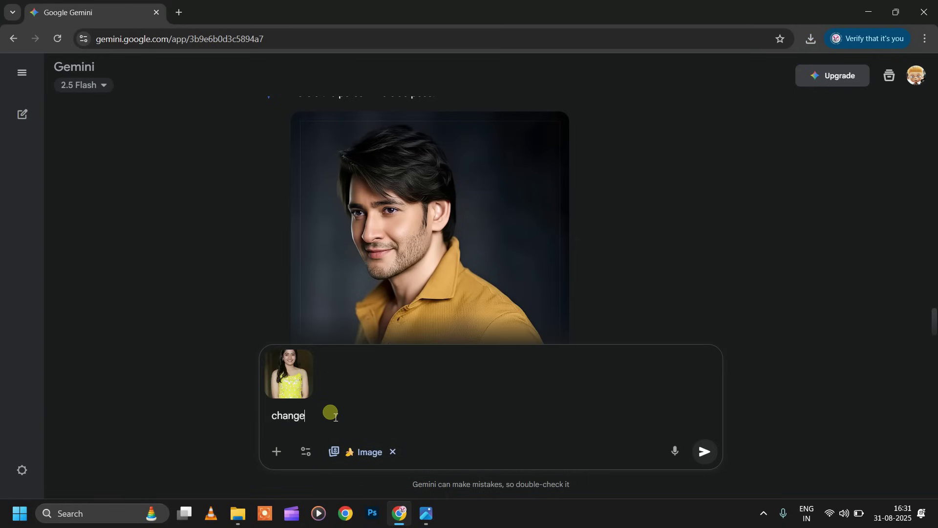
type(" saree style dharavaram p")
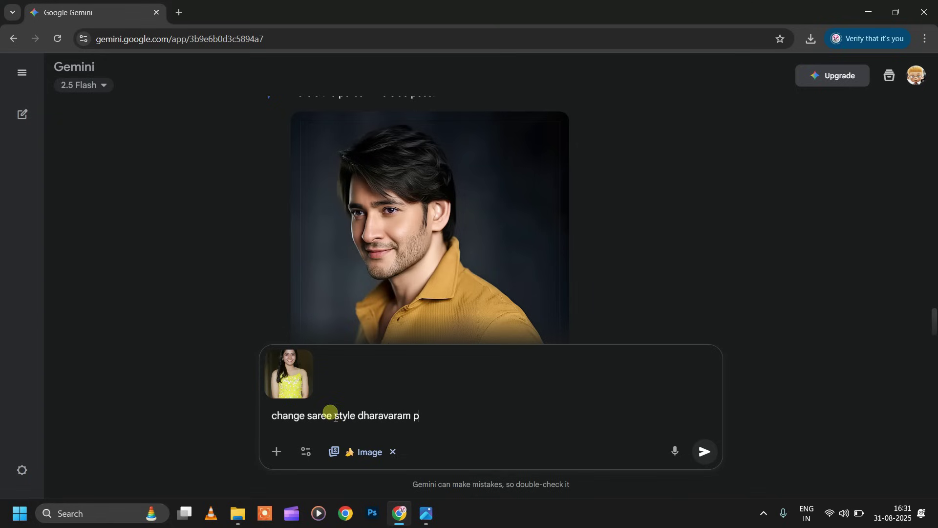
type("ink saree")
left_click(711, 452)
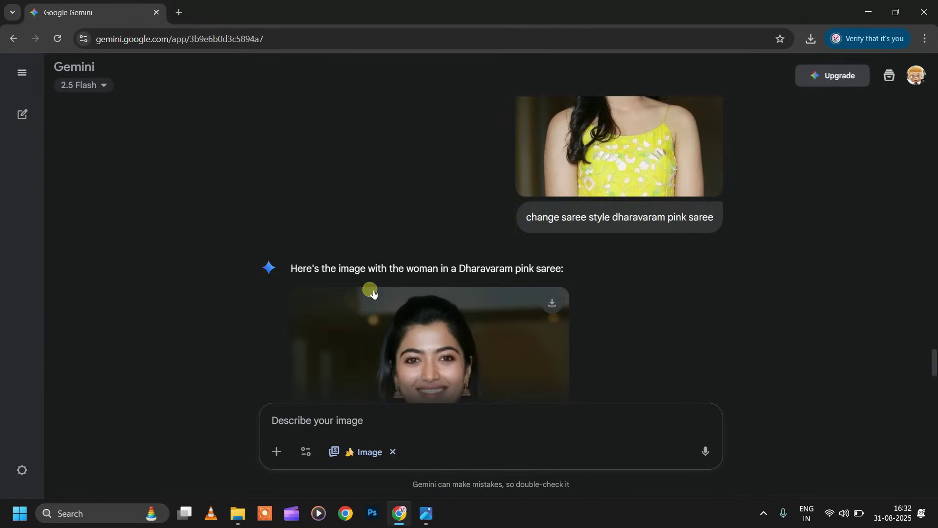
scroll(369, 288, "down", 5)
scroll(371, 289, "down", 2)
scroll(372, 287, "up", 3)
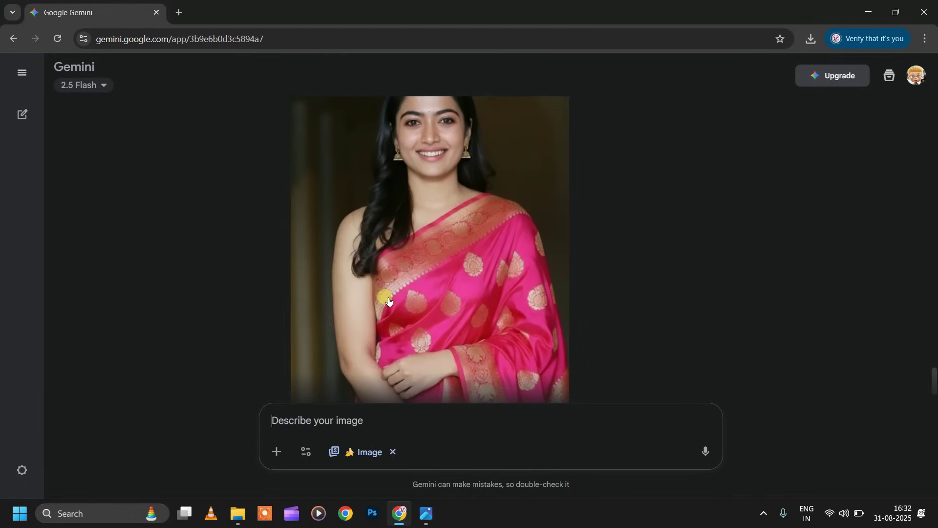
Upload 8background change.jpg from the Photos folder to the Gemini chat
scroll(390, 298, "up", 1)
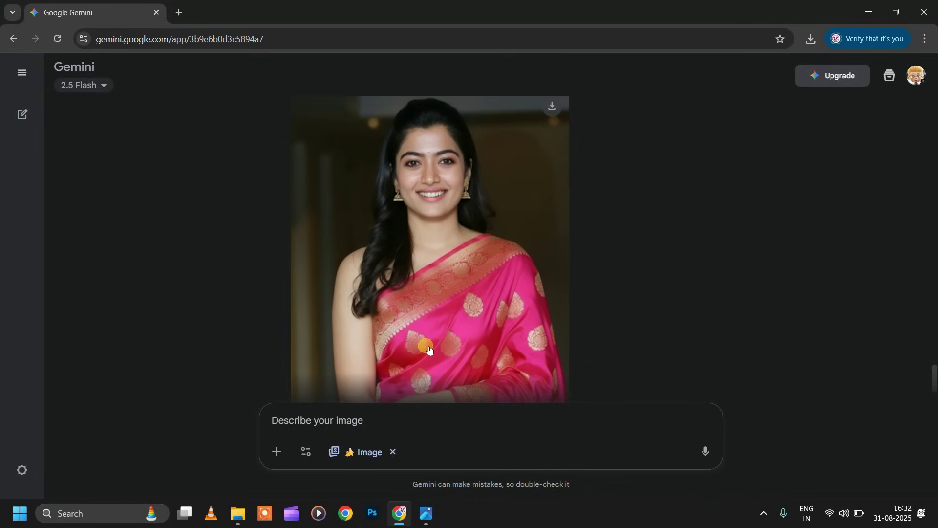
left_click(281, 449)
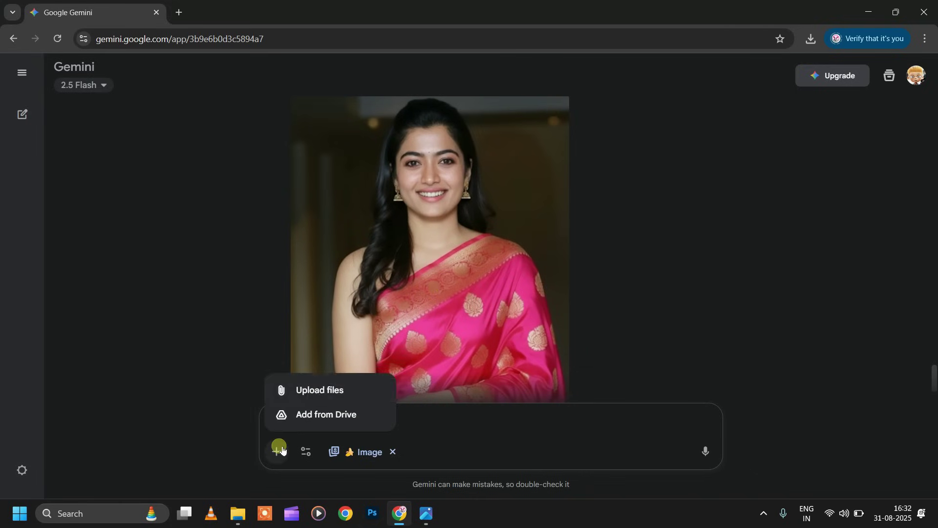
left_click(316, 390)
left_click(273, 215)
left_click(732, 473)
Submit the prompt "change the background looks like before tajmahal" for the attached photo and view the generated image enlarged
type("change")
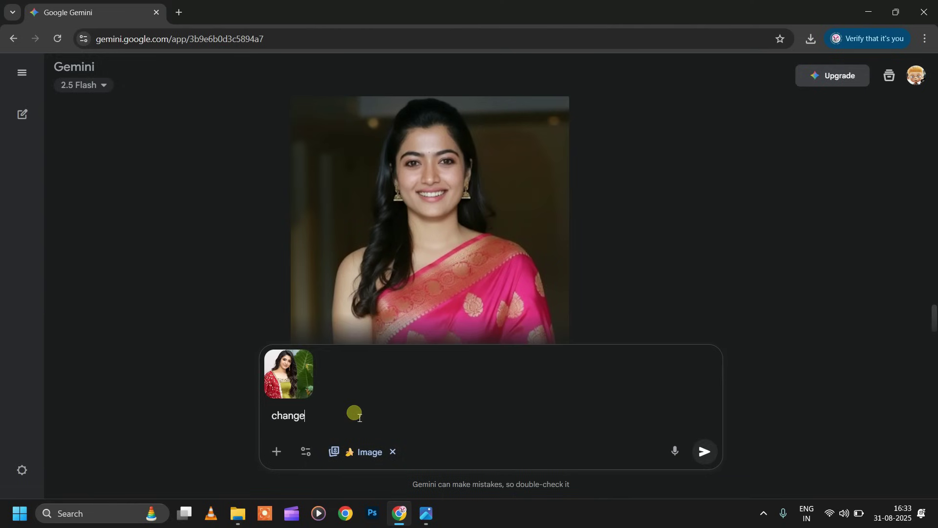
type(" the background looks like ")
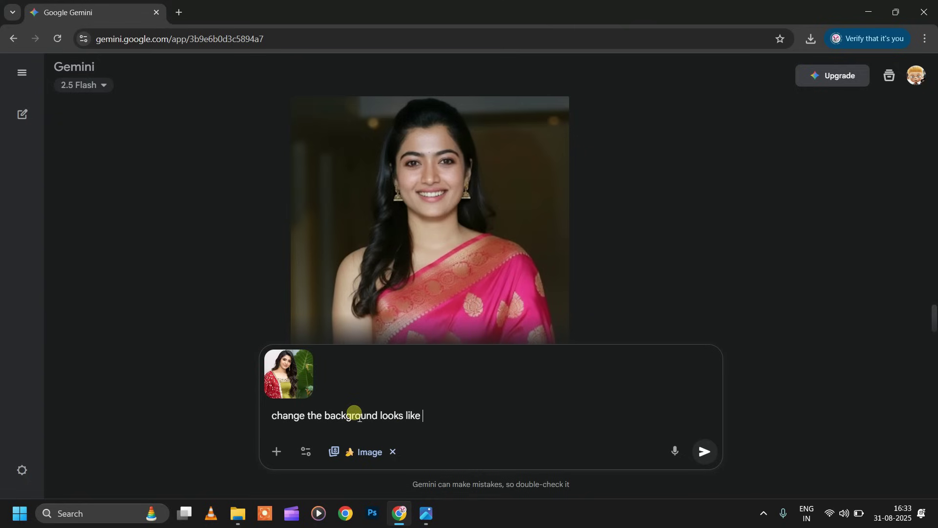
type("before tajmahal")
left_click(719, 453)
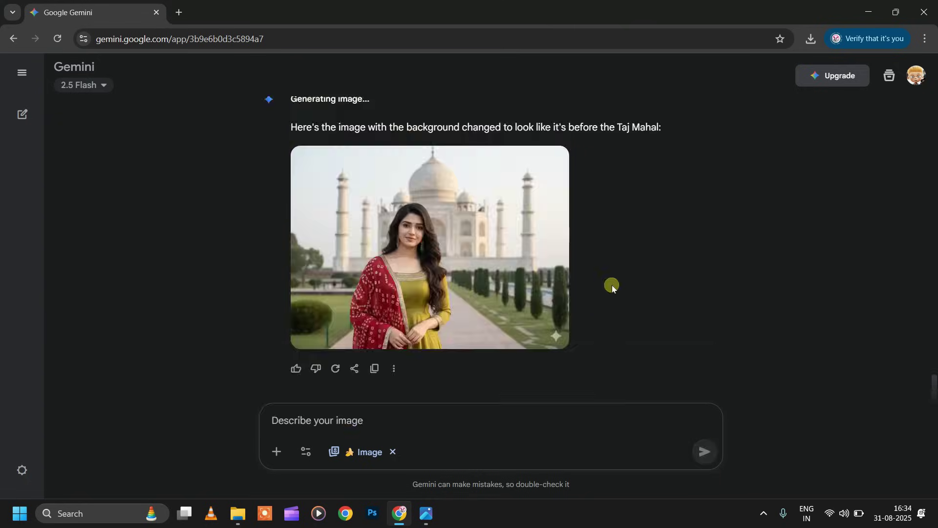
left_click(511, 247)
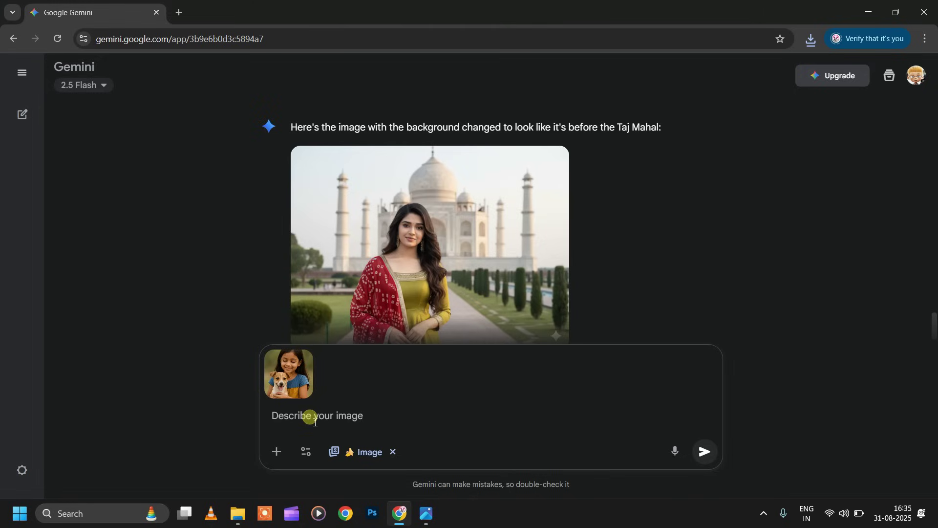
Submit the prompt "replace the dog with a goat baby" for the attached photo and compare the result with the original
type("Replace the dog in his hands")
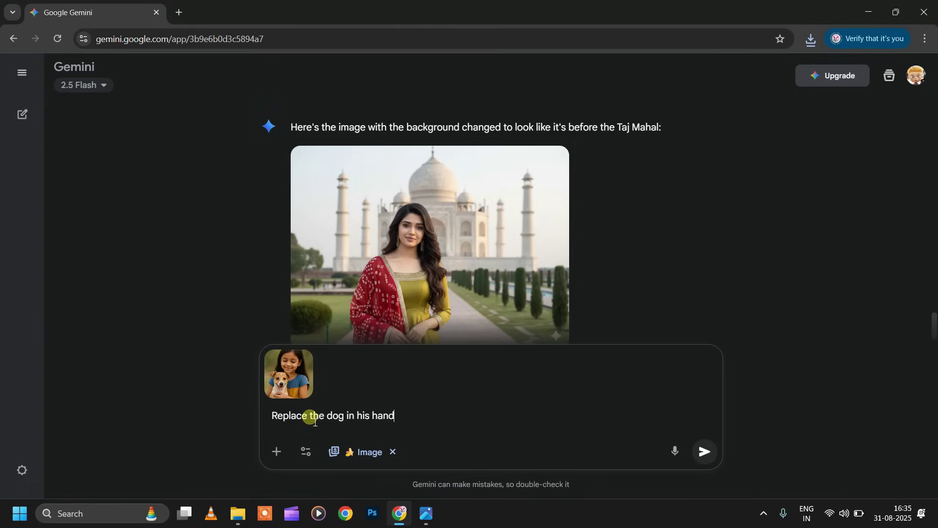
type(" with a")
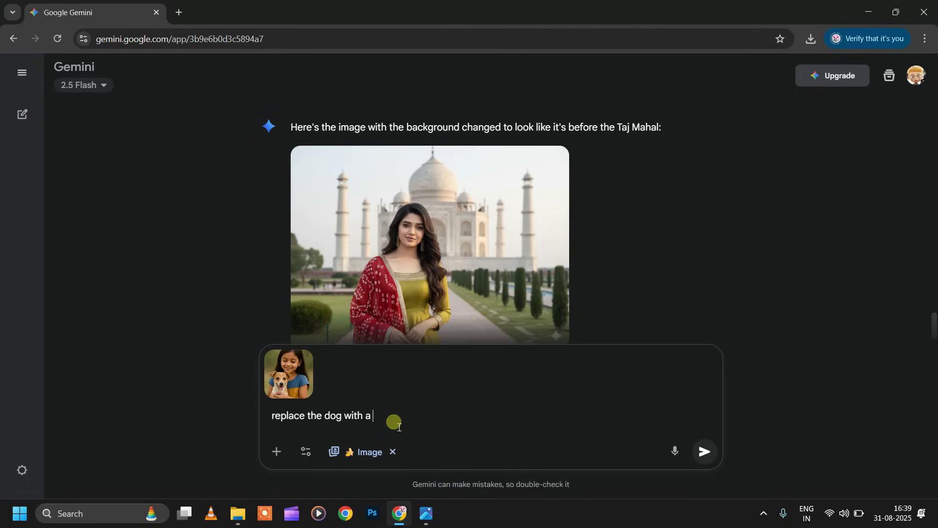
type("goat baby")
left_click(704, 451)
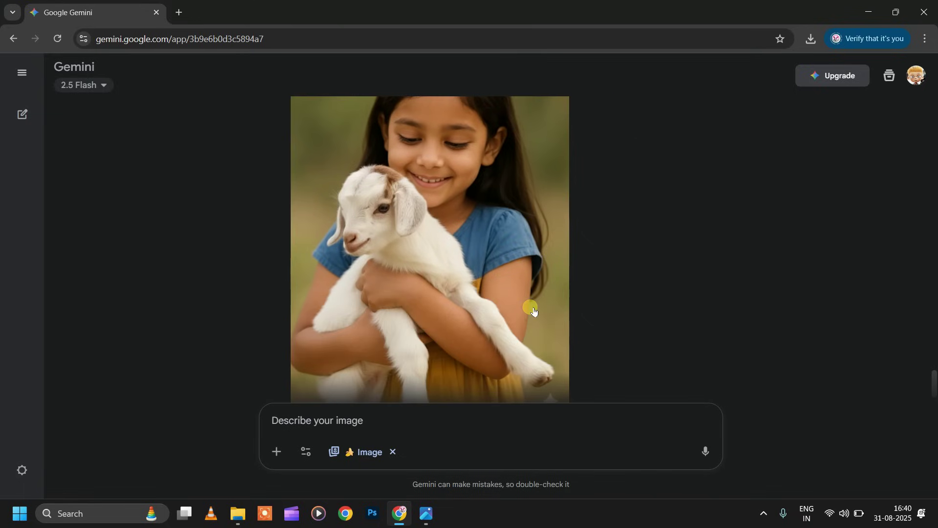
scroll(534, 311, "up", 10)
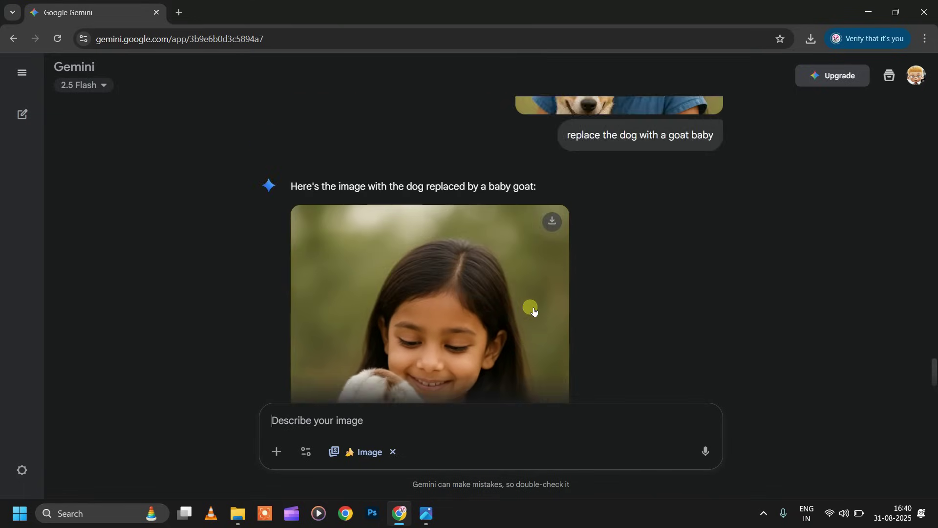
scroll(533, 311, "down", 7)
scroll(535, 312, "down", 3)
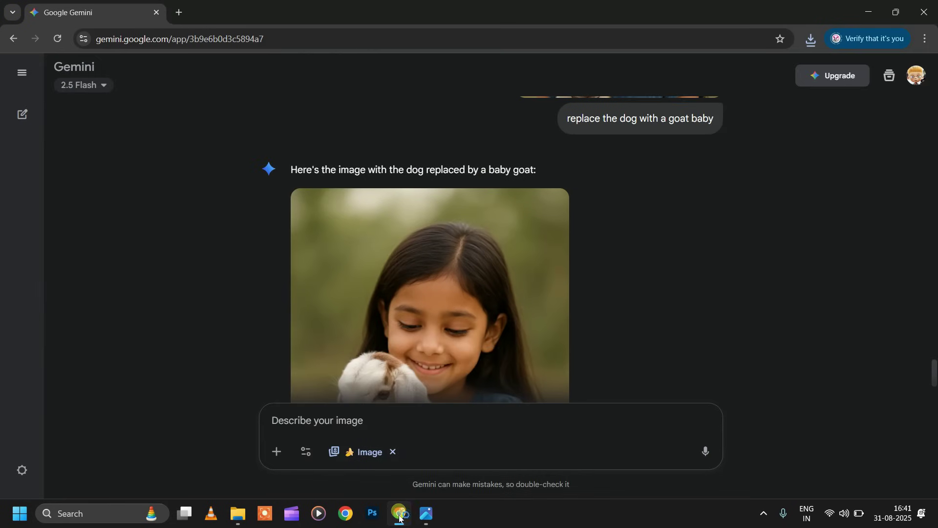
Submit 7hair style.jpg with the prompt "change hair like curl long hair at the same time add long and stylish beard also" and view the result
left_click(426, 513)
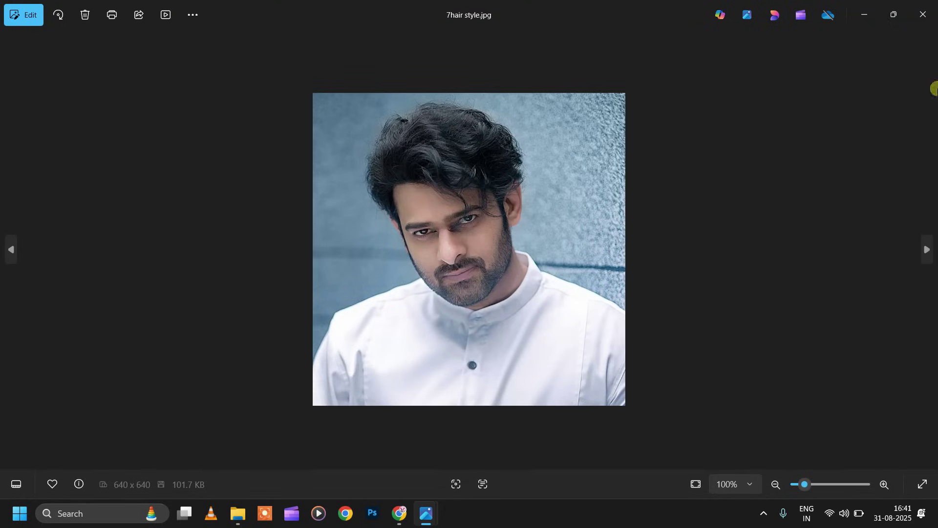
left_click(923, 15)
type("change ha")
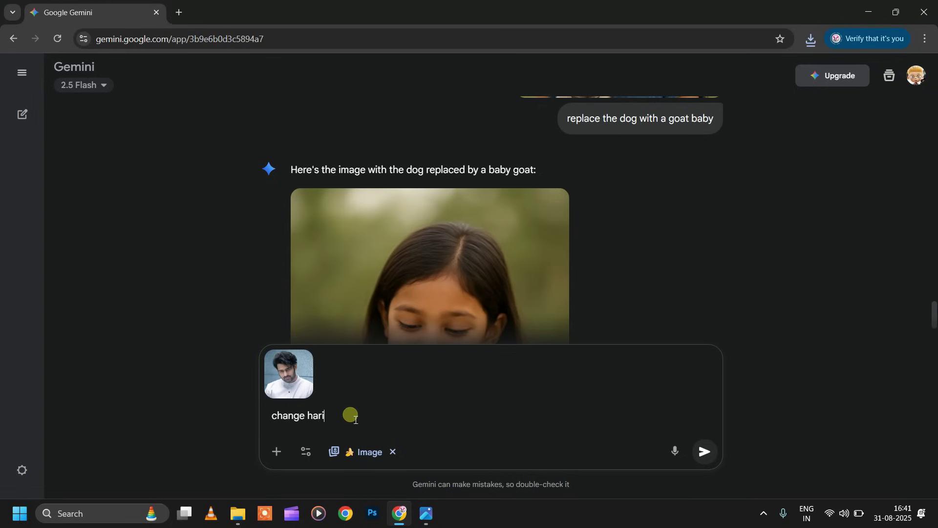
type("ir like curl long hair at")
type("the same time add stylbeard also")
left_click_drag(564, 416, 505, 424)
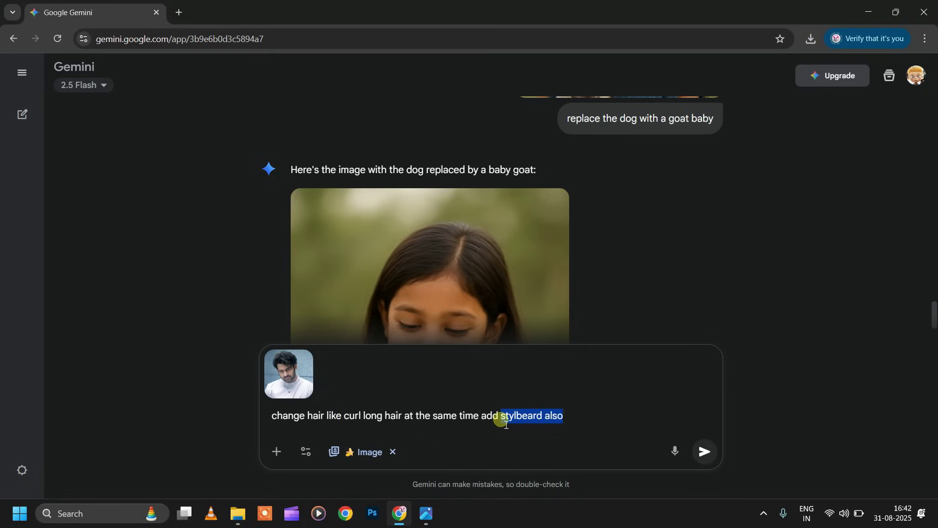
type("long and stylish beard also")
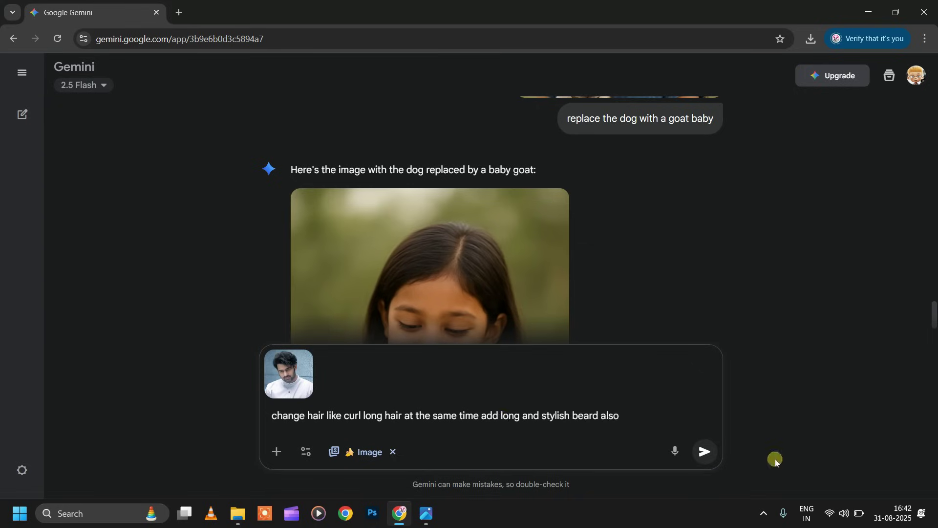
left_click(704, 451)
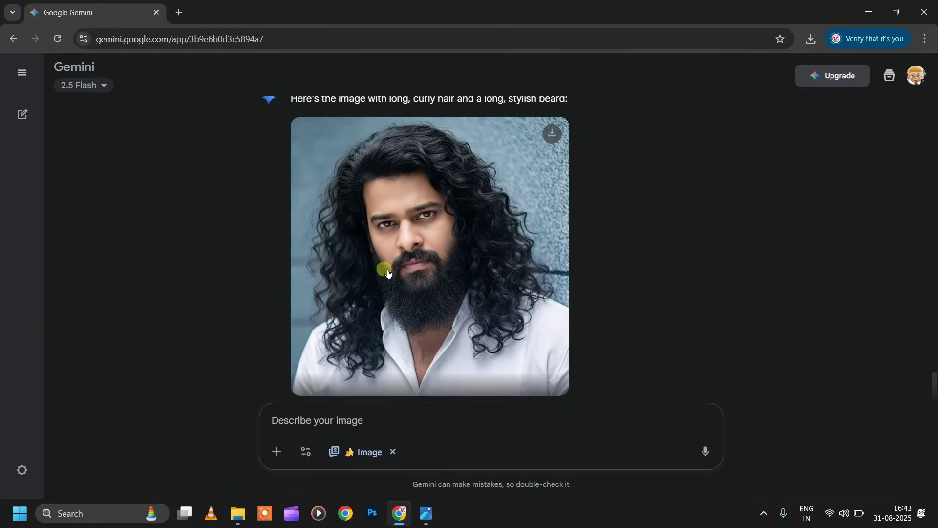
left_click(416, 256)
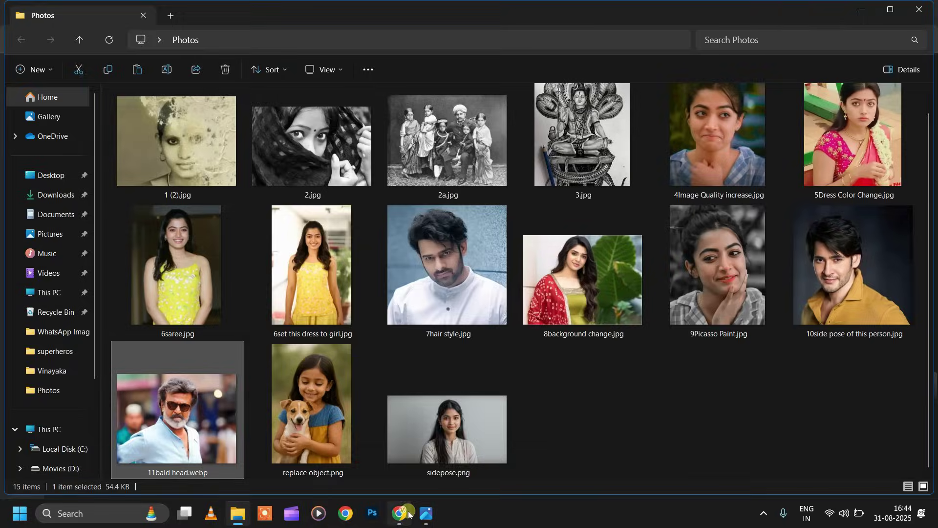
Return to the Gemini chat and upload 11bald head.webp from the Photos folder
left_click(402, 517)
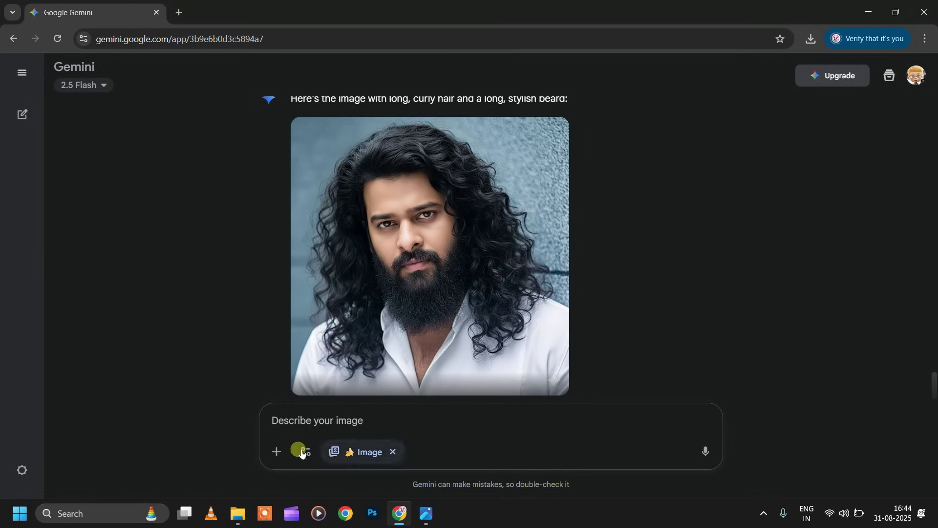
left_click(277, 450)
left_click(310, 390)
left_click(471, 222)
left_click(747, 477)
Submit the prompt "change this person look like bald head" for the attached photo and compare the result with the original
type("change this pers")
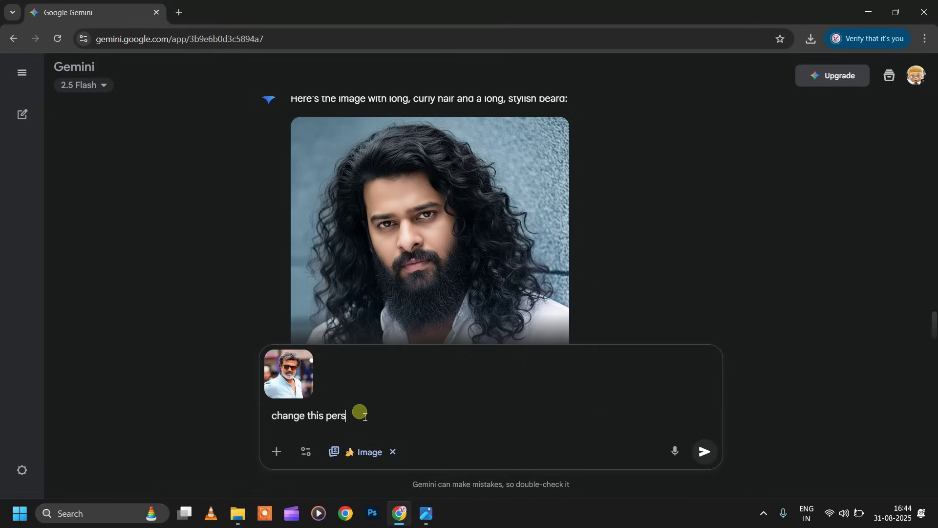
type("on look like bald head")
left_click(704, 451)
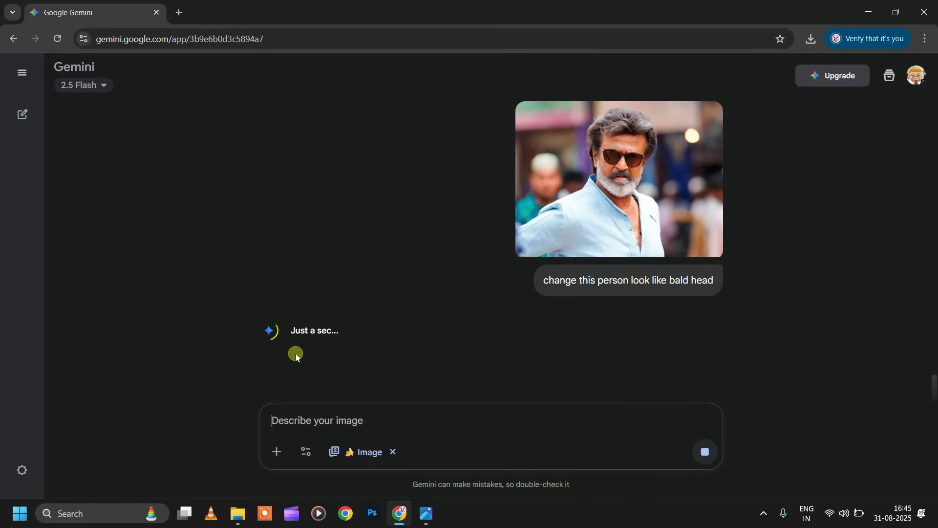
scroll(449, 223, "up", 5)
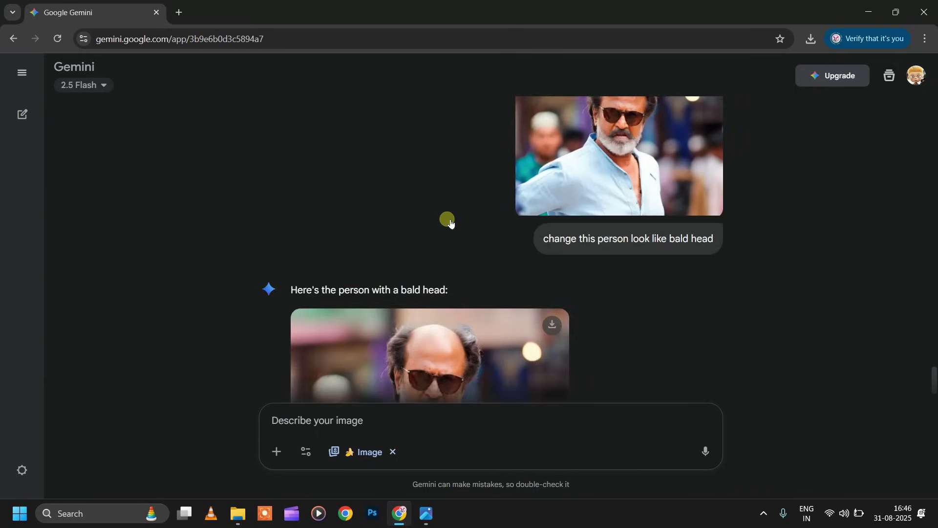
scroll(447, 222, "down", 3)
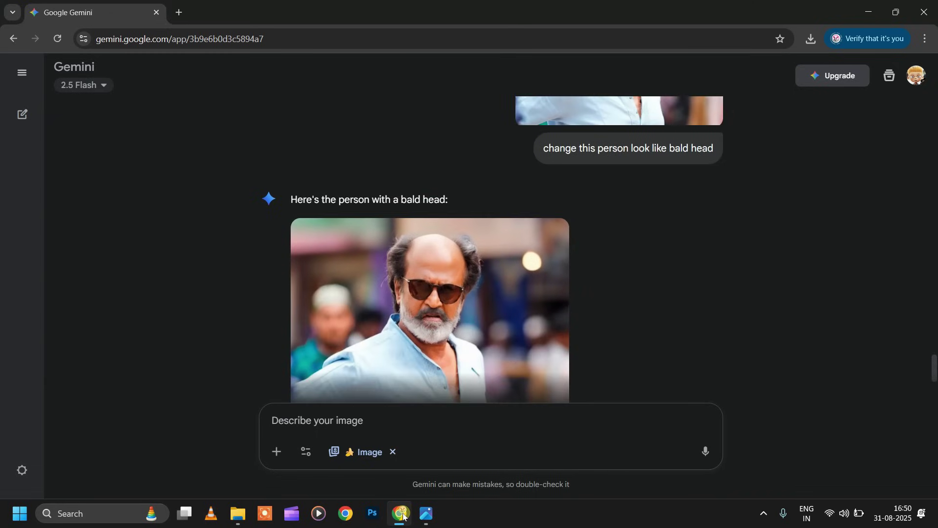
Upload 5Dress Color Change.jpg from the Photos folder to the Gemini chat
left_click(276, 450)
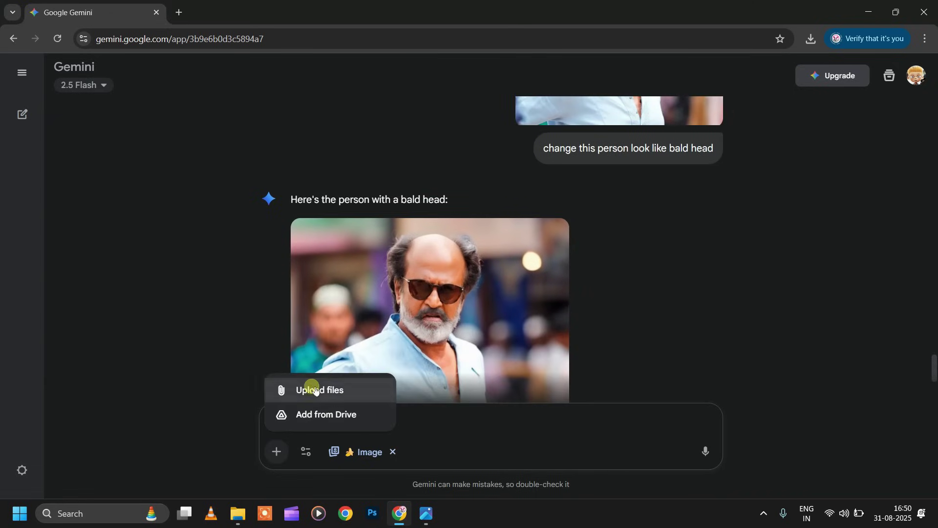
left_click(310, 389)
left_click(605, 139)
left_click(738, 472)
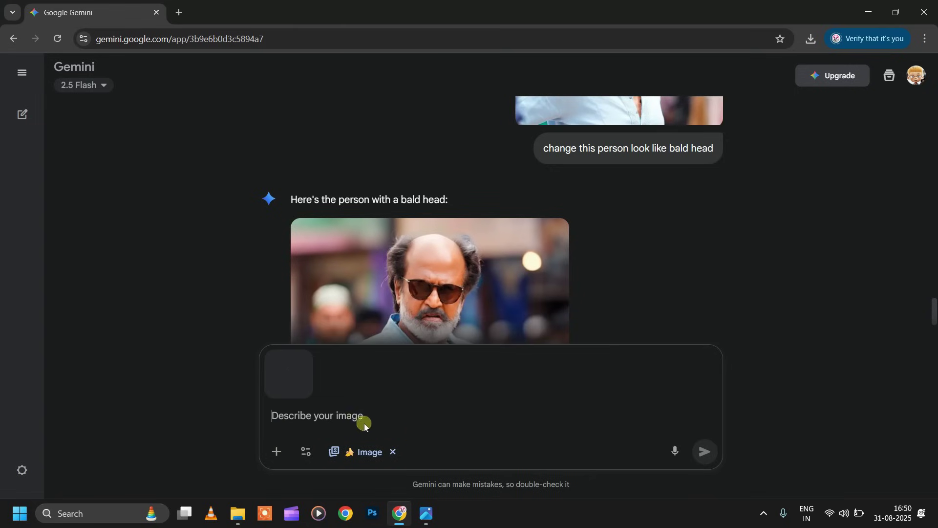
Submit the prompt "change saree colour yellow" for the attached photo and compare the result with the original
type("change sa")
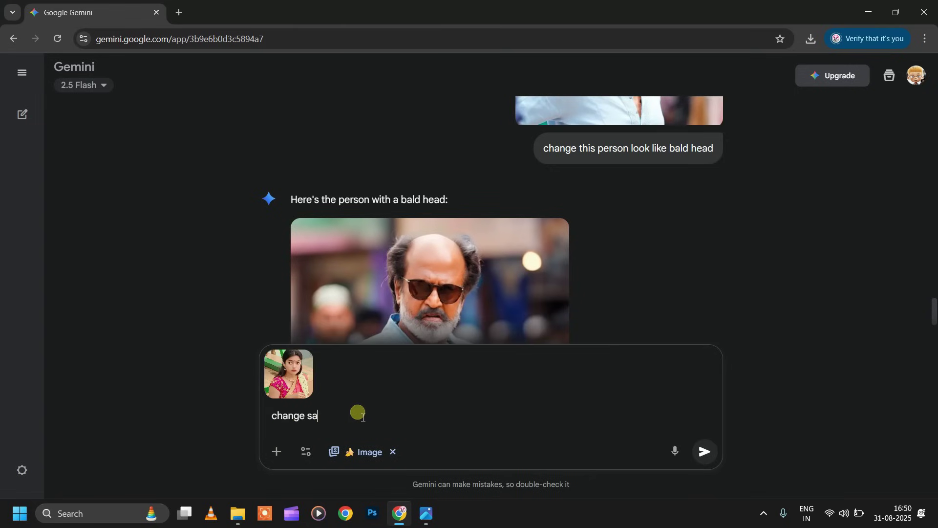
type("raree colour yellow")
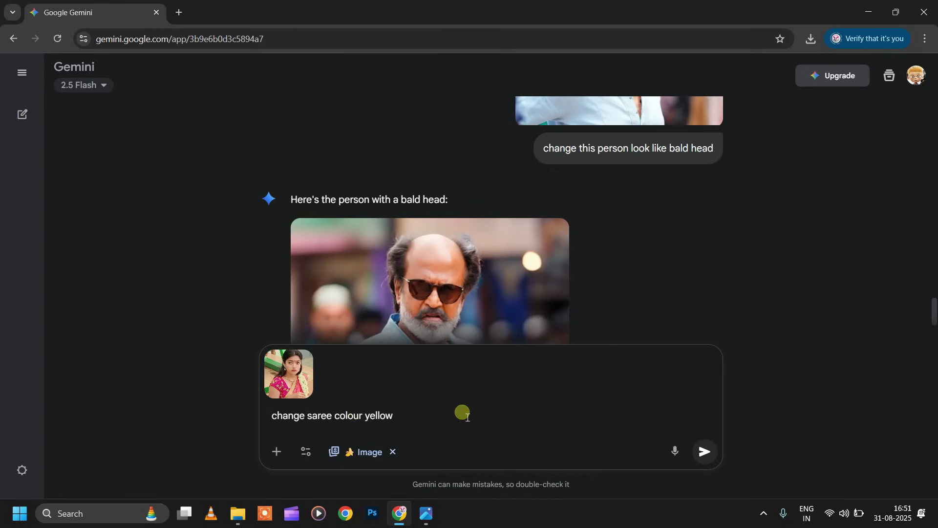
left_click(702, 451)
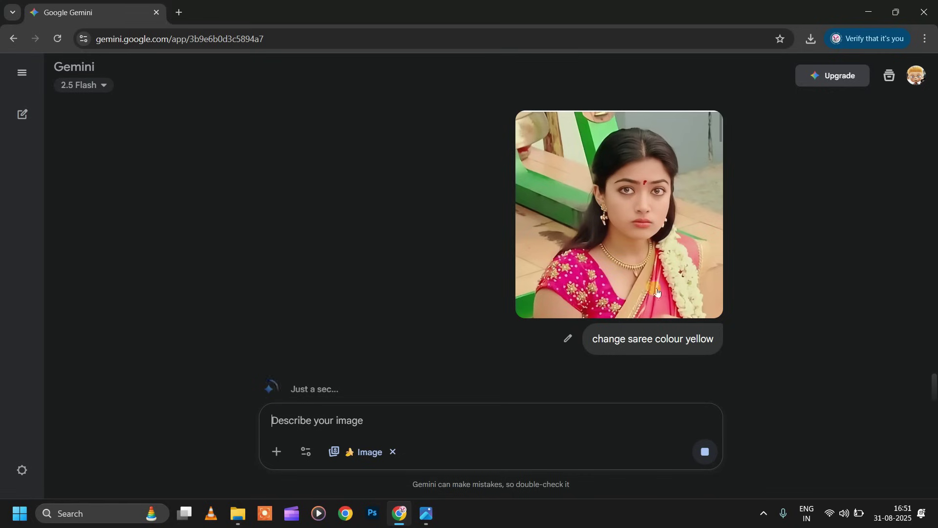
scroll(488, 322, "down", 2)
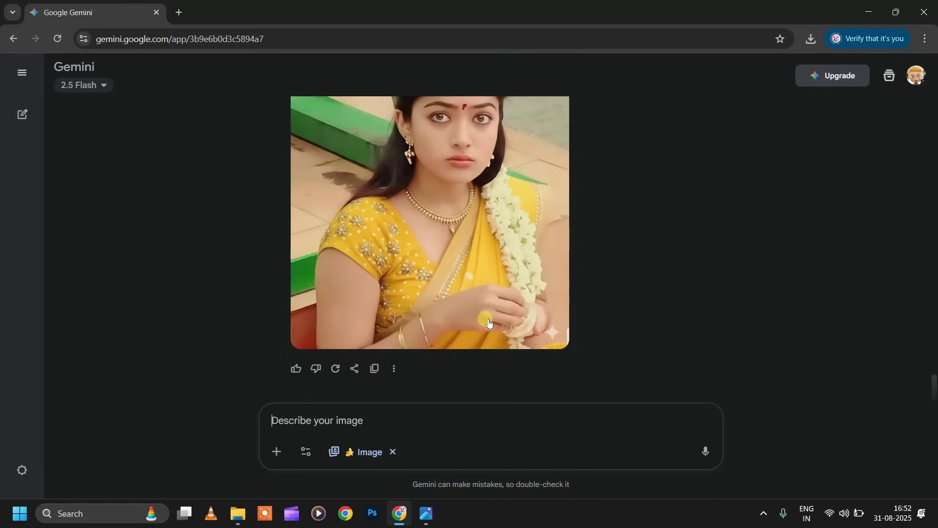
scroll(488, 323, "up", 6)
scroll(488, 322, "down", 5)
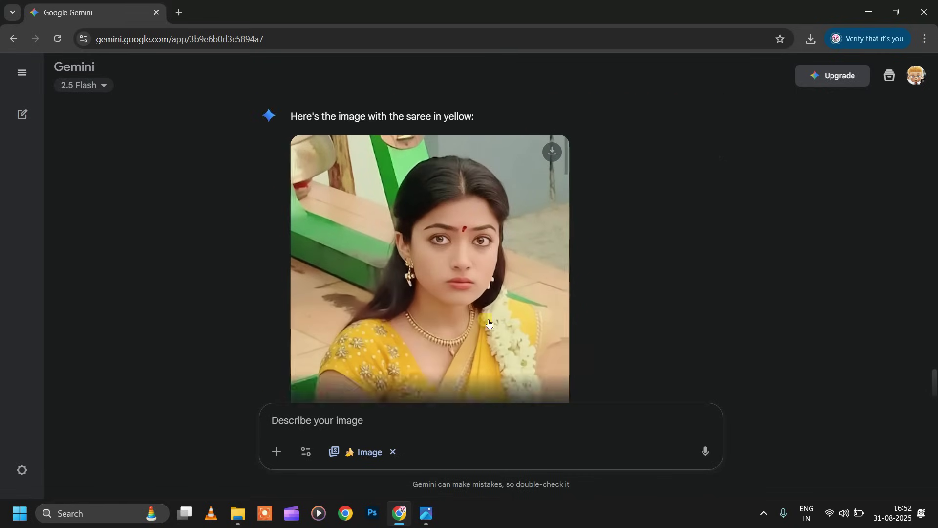
View sidepose.png enlarged, and upload it from the Photos folder to the Gemini chat
key("alt+Tab")
double_click(458, 445)
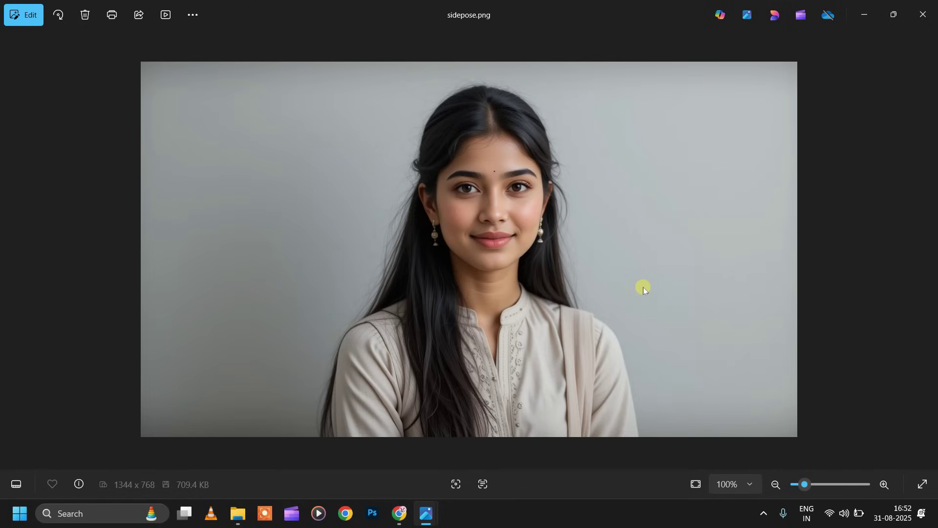
key("alt+Tab")
left_click(277, 452)
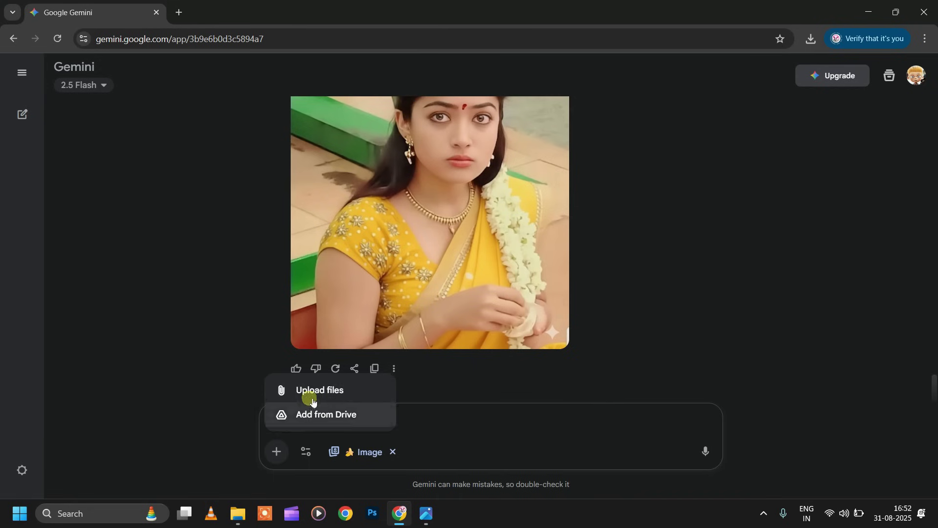
left_click(316, 390)
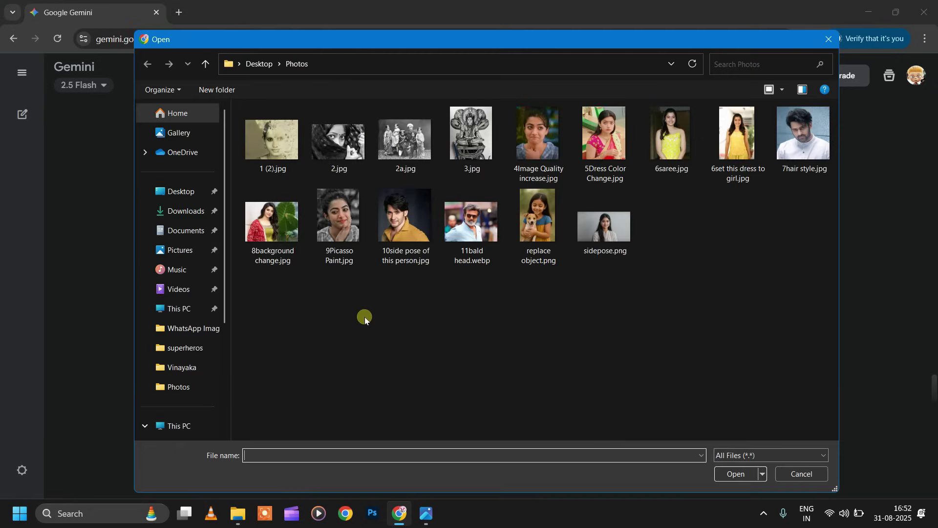
left_click(605, 227)
left_click(728, 468)
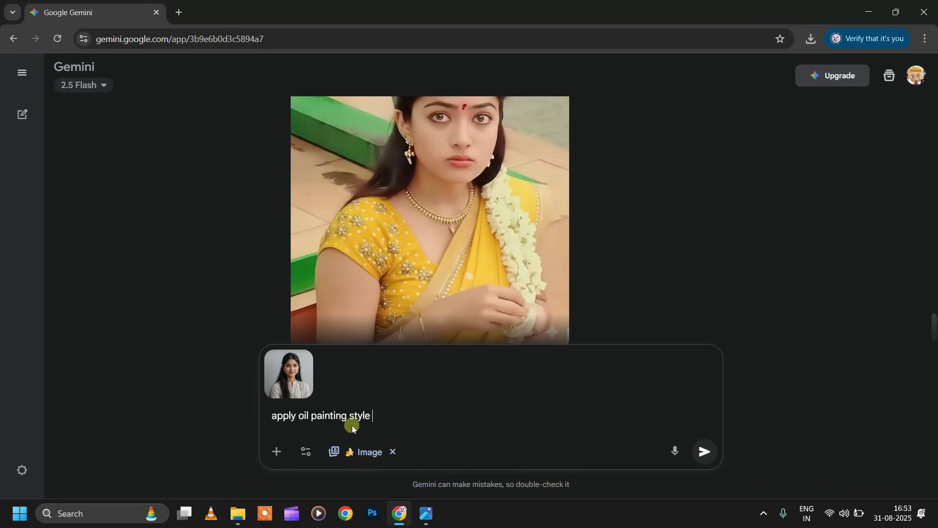
Submit the prompt "apply oil painting style" for the attached photo and view the generated image enlarged
left_click(704, 451)
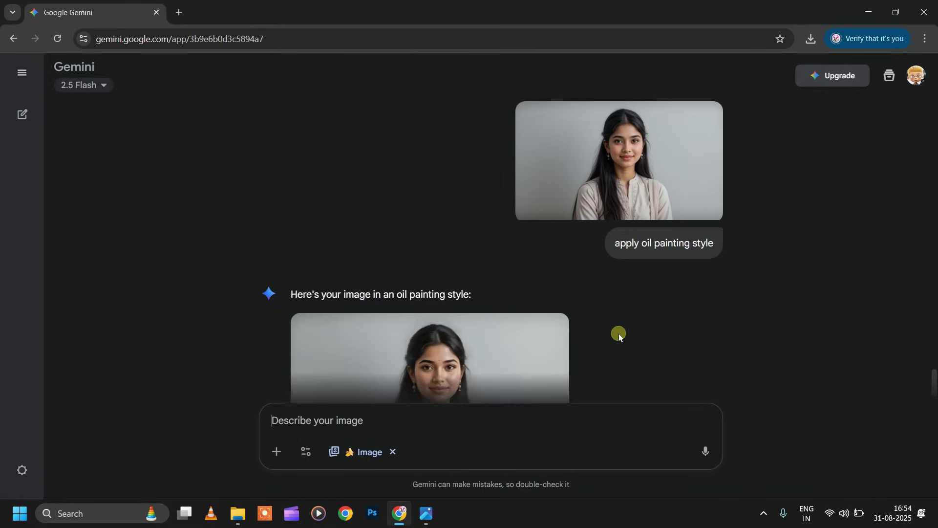
left_click(501, 322)
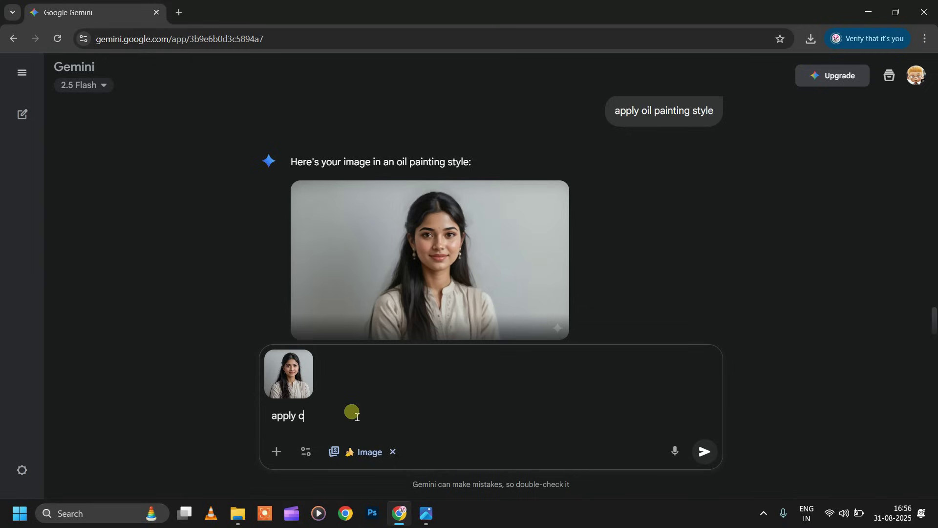
Submit the prompt "apply comic style" for the attached photo
key("ctrl+a")
key("BackSpace")
type("apply comic style")
left_click(704, 451)
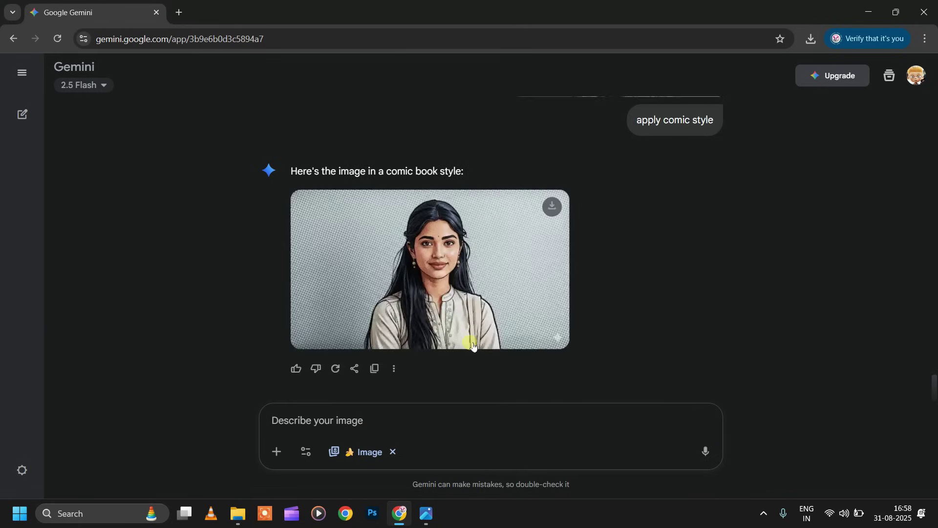
View the generated comic-style image enlarged, download it in full size, and return to the chat
left_click(478, 266)
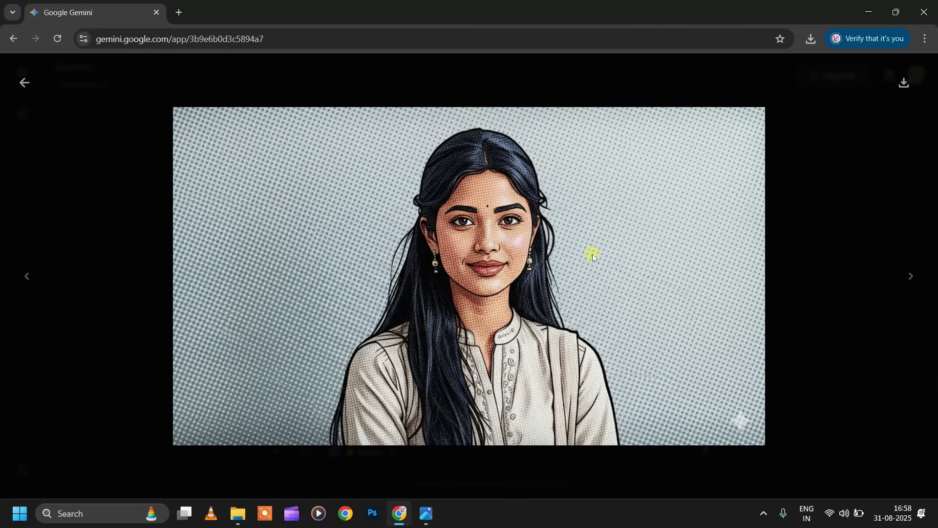
left_click(905, 84)
left_click(23, 82)
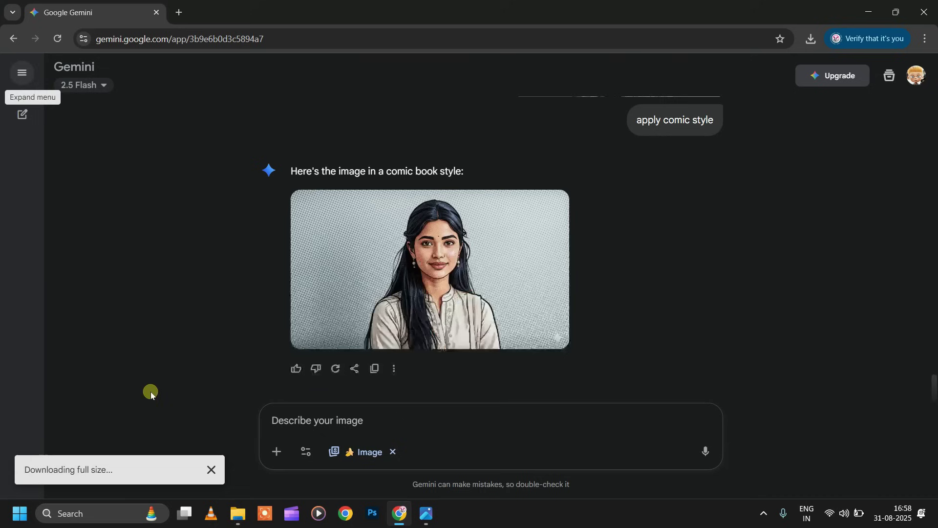
Look through the Photos folder in File Explorer, and upload 2a.jpg and 3.jpg together to the Gemini chat
left_click(233, 519)
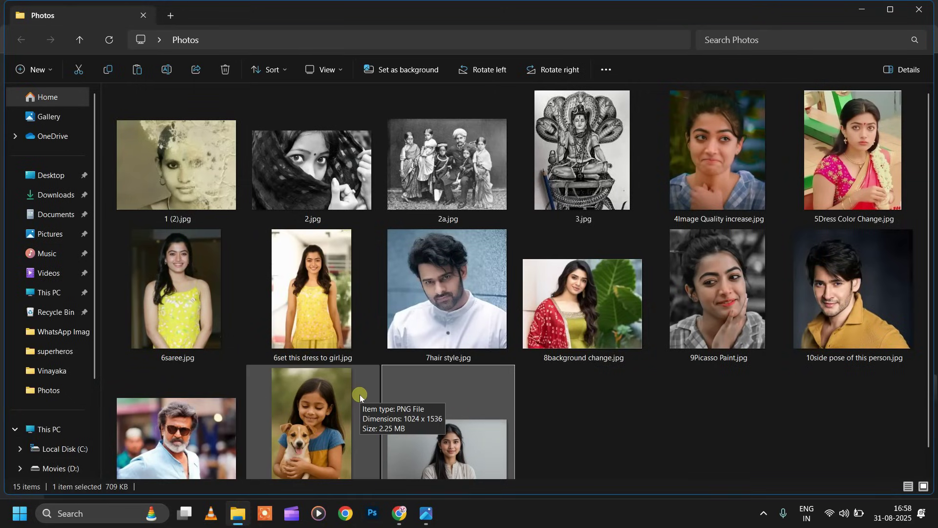
left_click(459, 196)
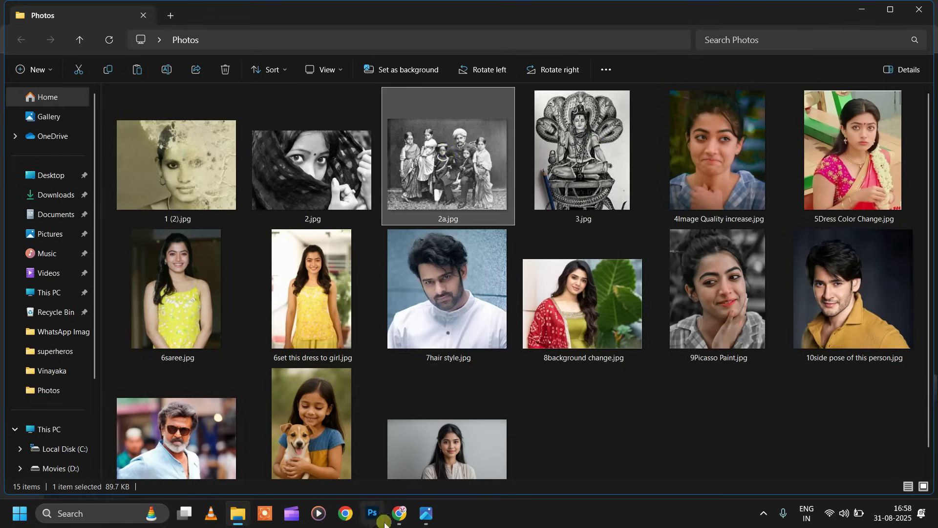
left_click(399, 513)
left_click(279, 450)
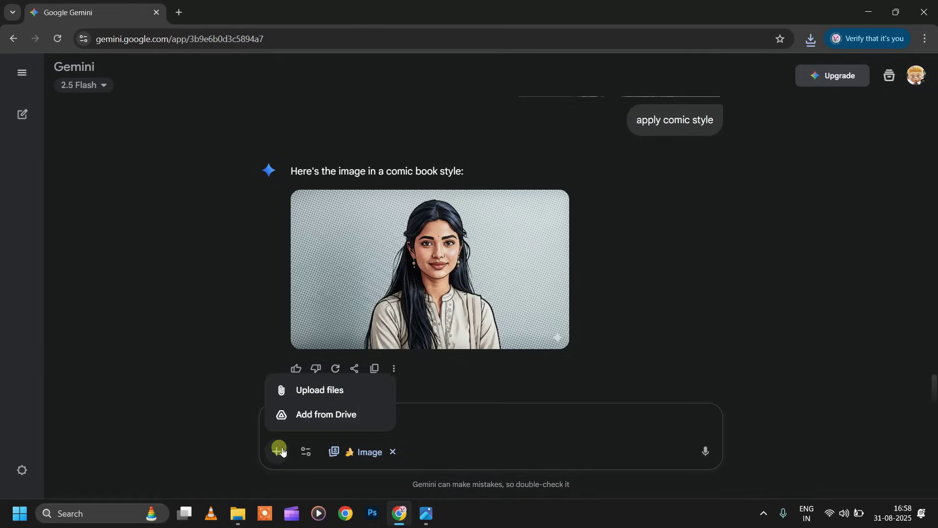
left_click(313, 389)
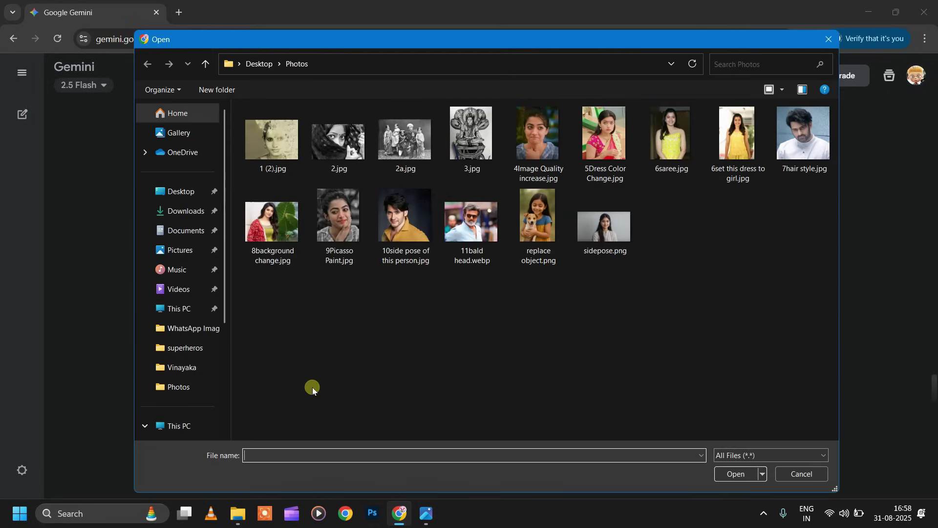
left_click(411, 141)
left_click(466, 150, "ctrl")
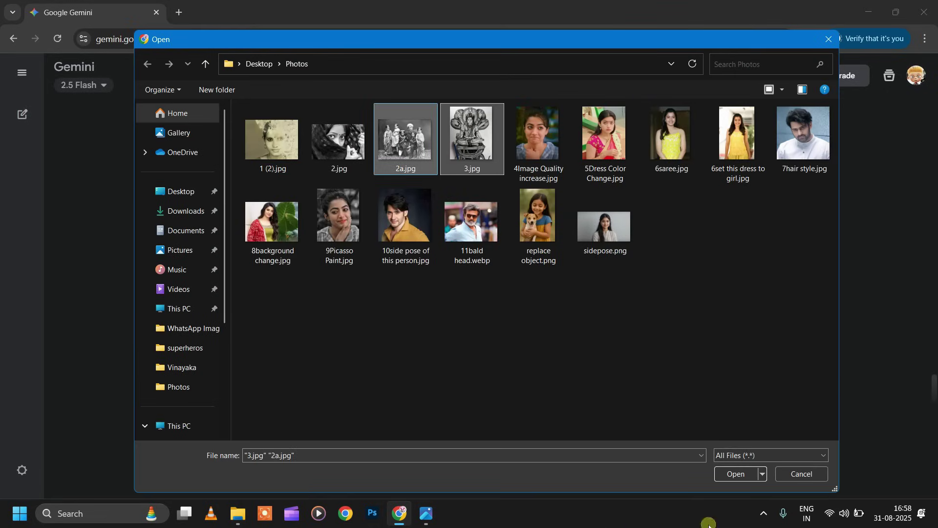
left_click(735, 473)
Write a prompt starting with "Lord shiva image" for the two attached photos
type("Lord shiva image")
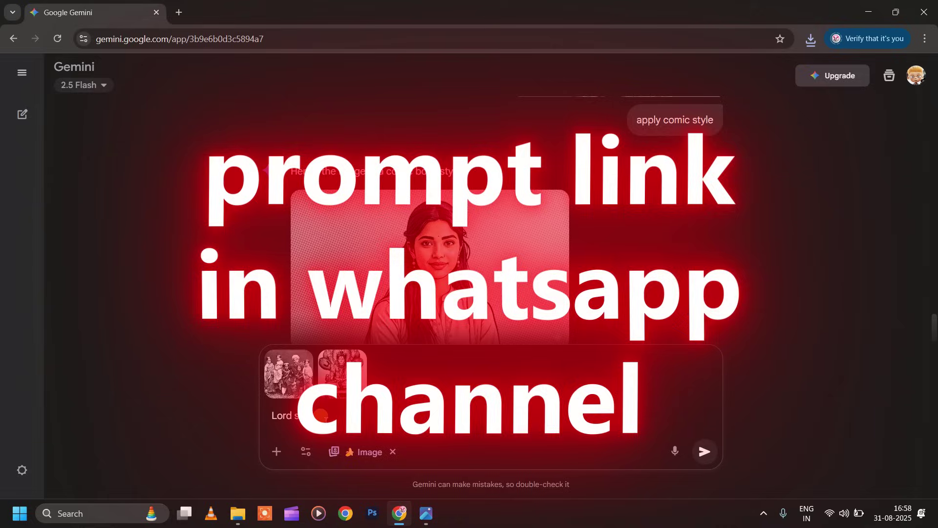